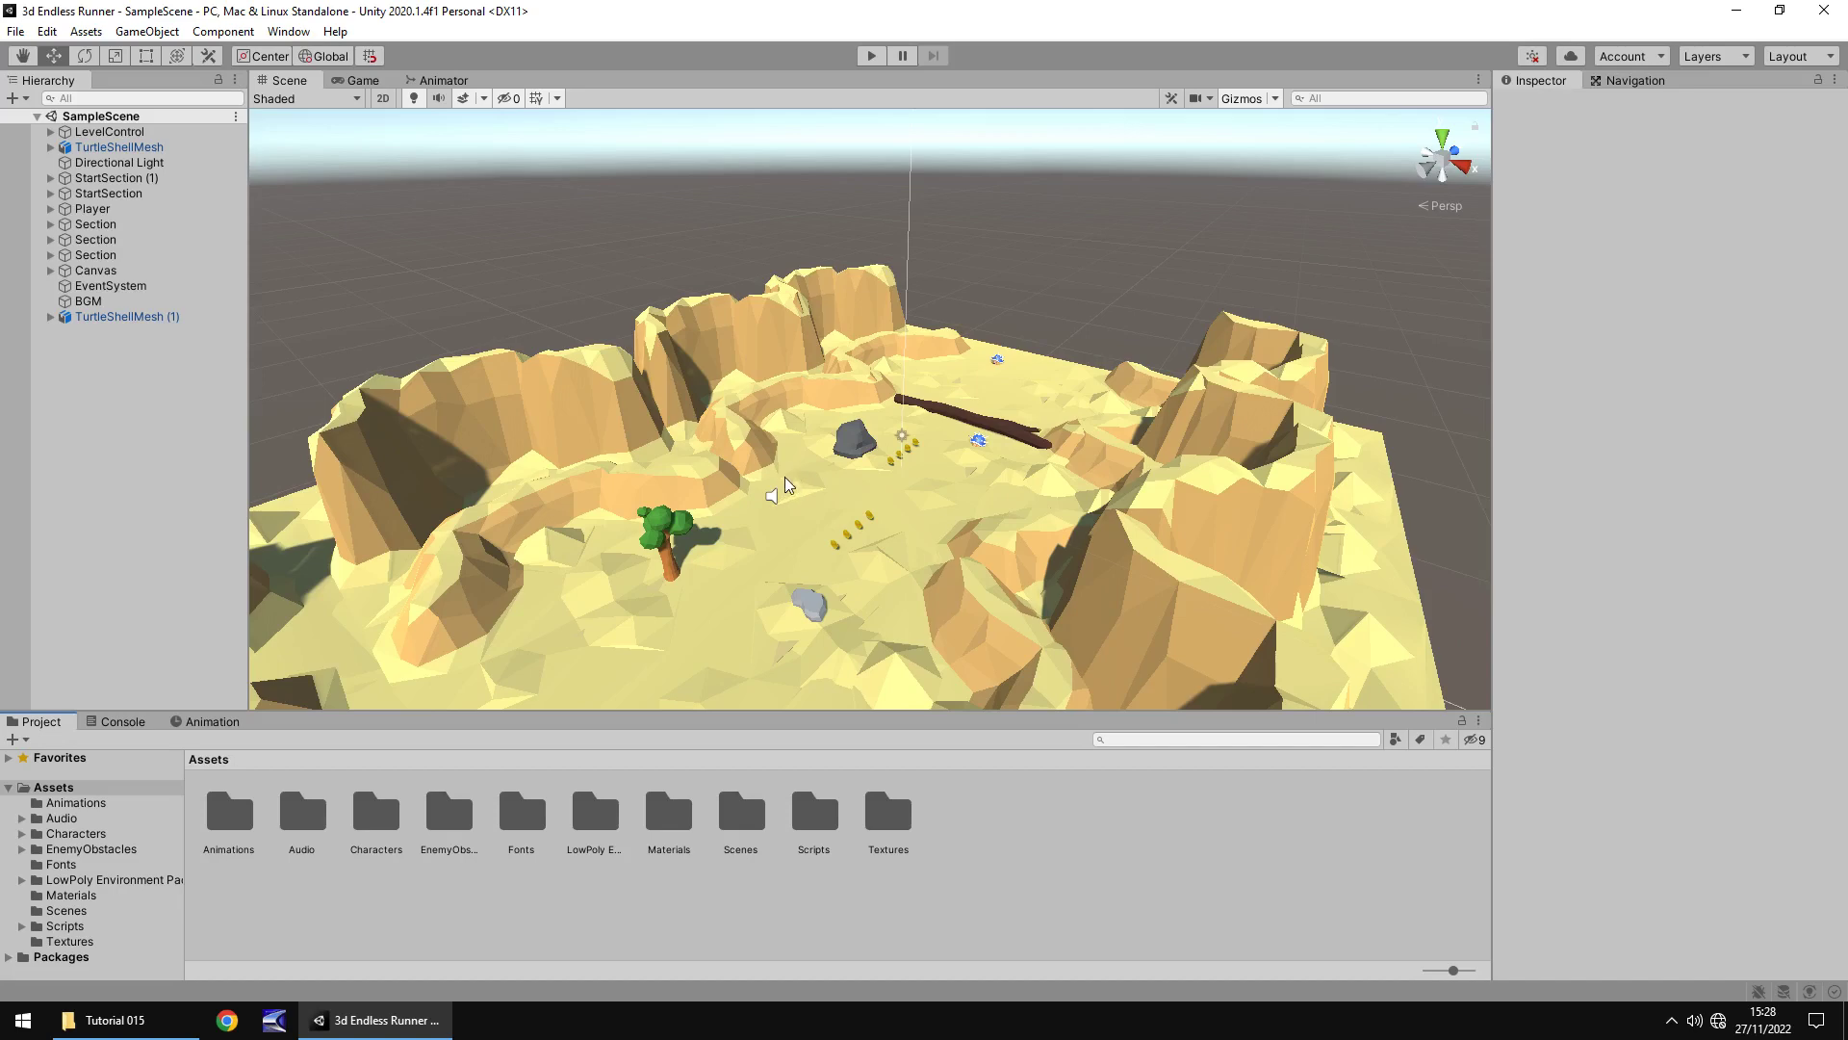
# - Open the File menu while the desert SampleScene is still loaded
pyautogui.click(15, 32)
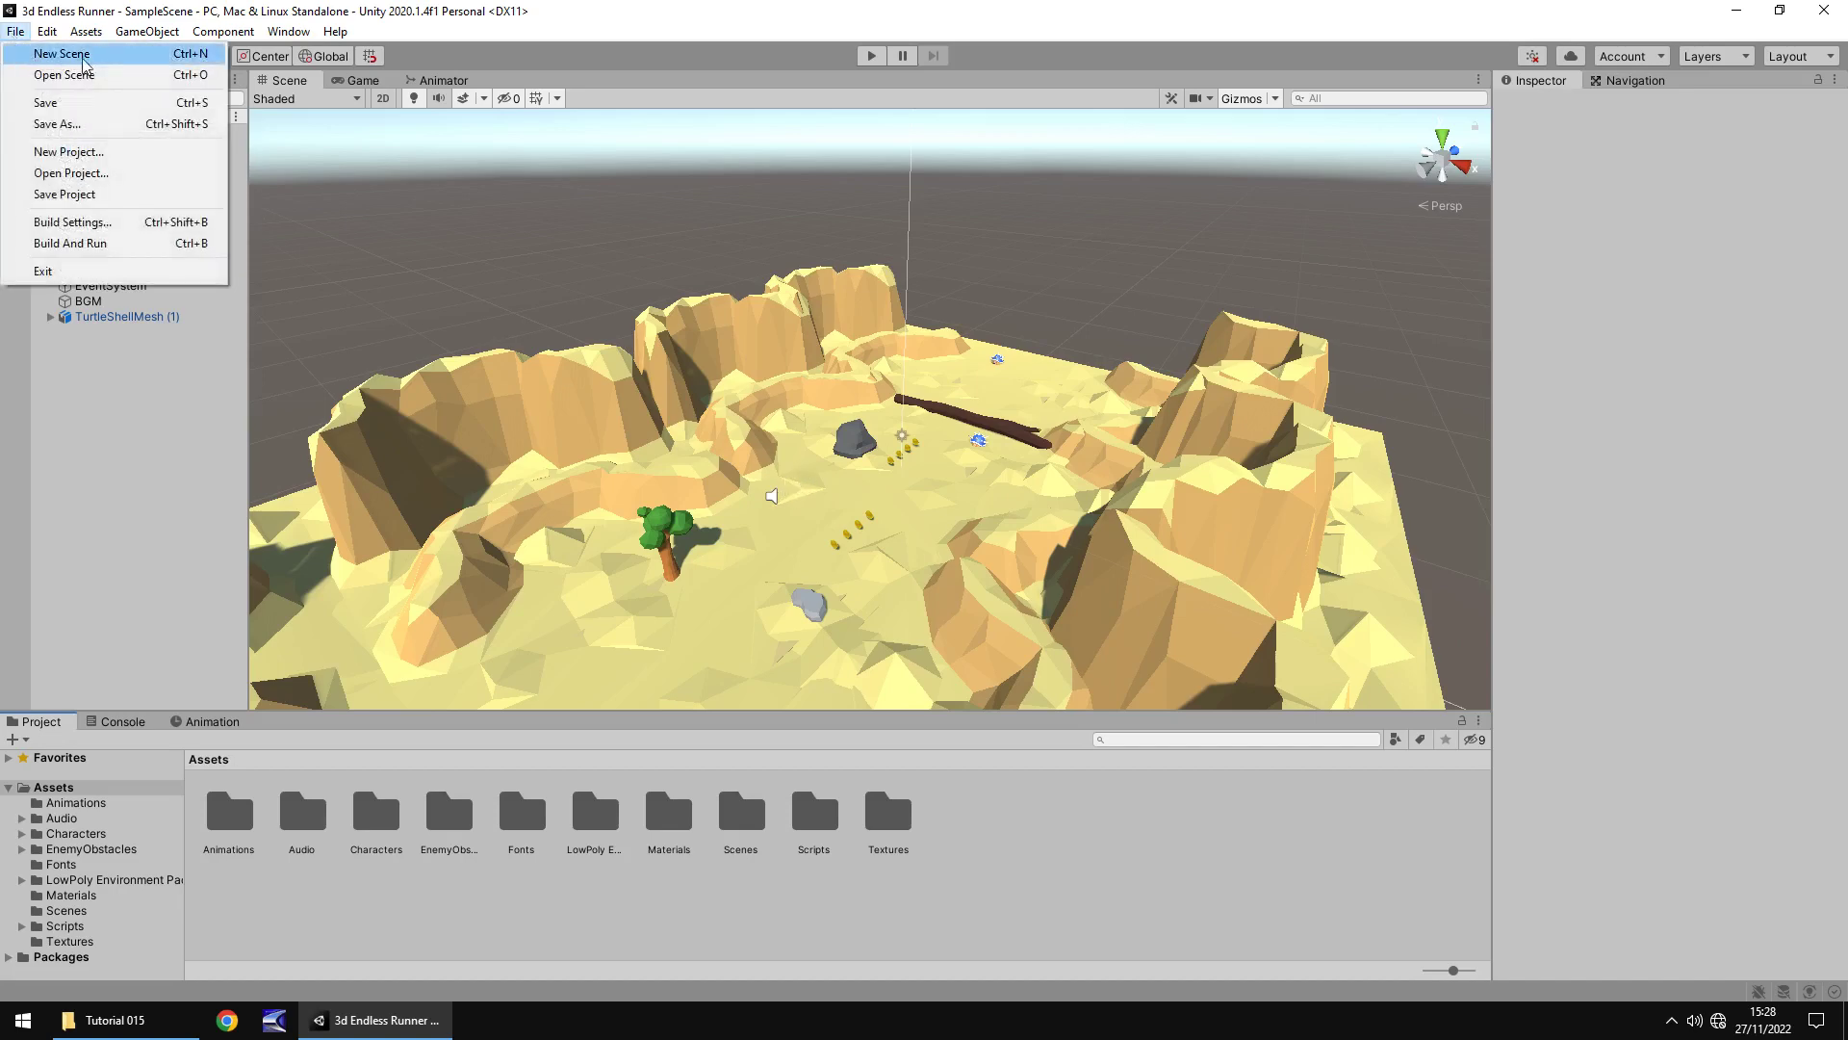
# - Create a new empty scene and tilt the Scene view to look upward
pyautogui.click(116, 56)
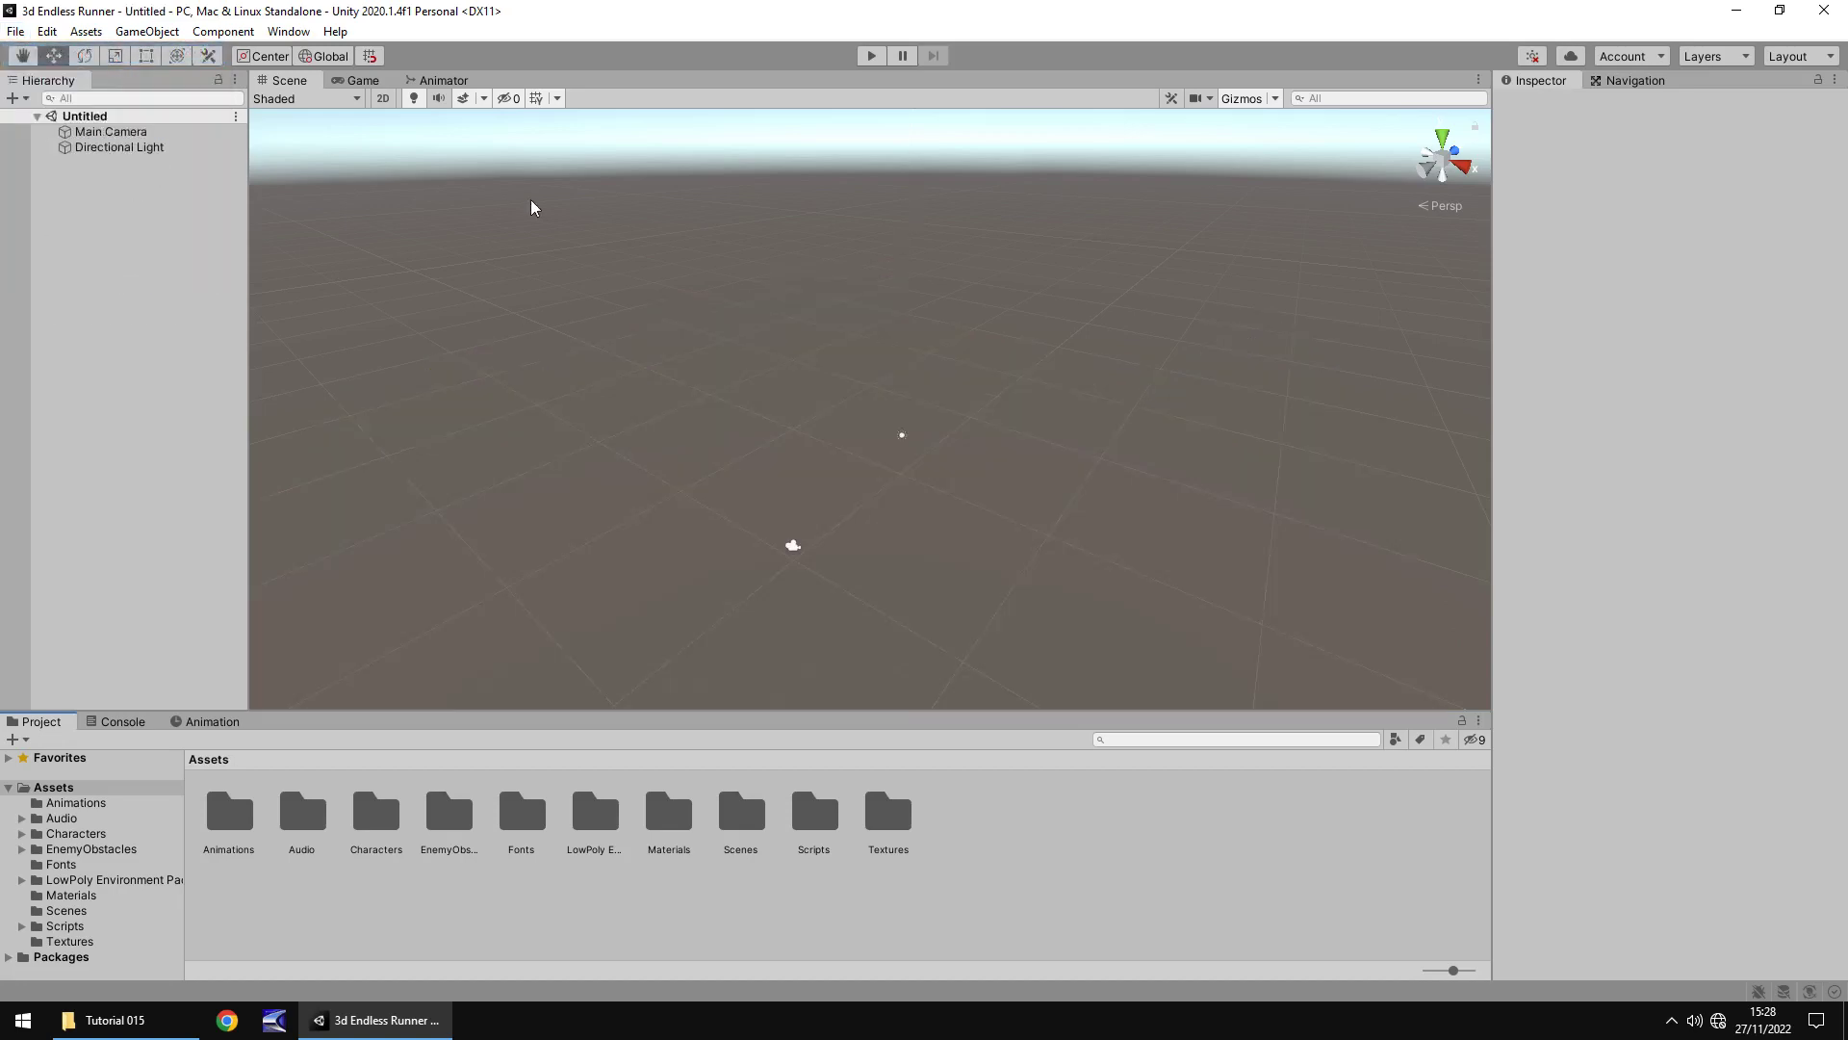
pyautogui.moveTo(944, 434); pyautogui.dragTo(846, 384, button='right')
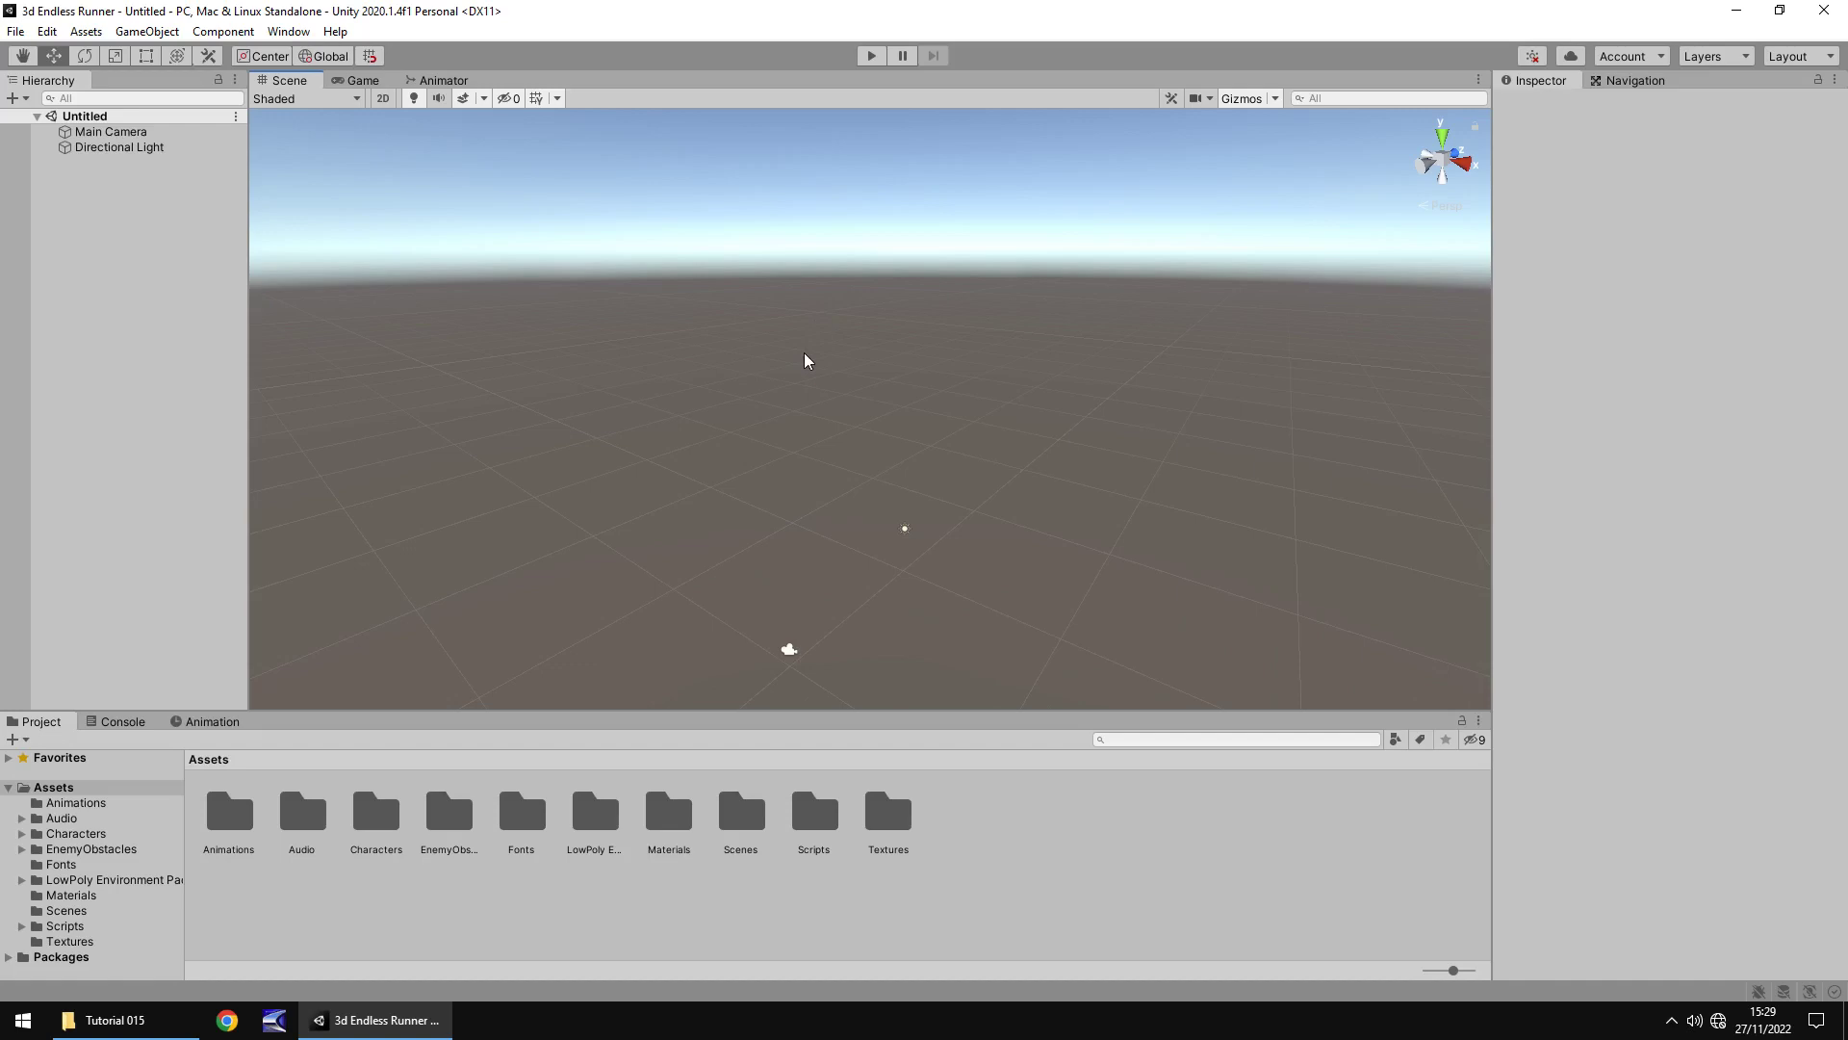
# - Add a UI Button to the scene and zoom out to frame the whole canvas
pyautogui.click(148, 32)
pyautogui.moveTo(193, 226)
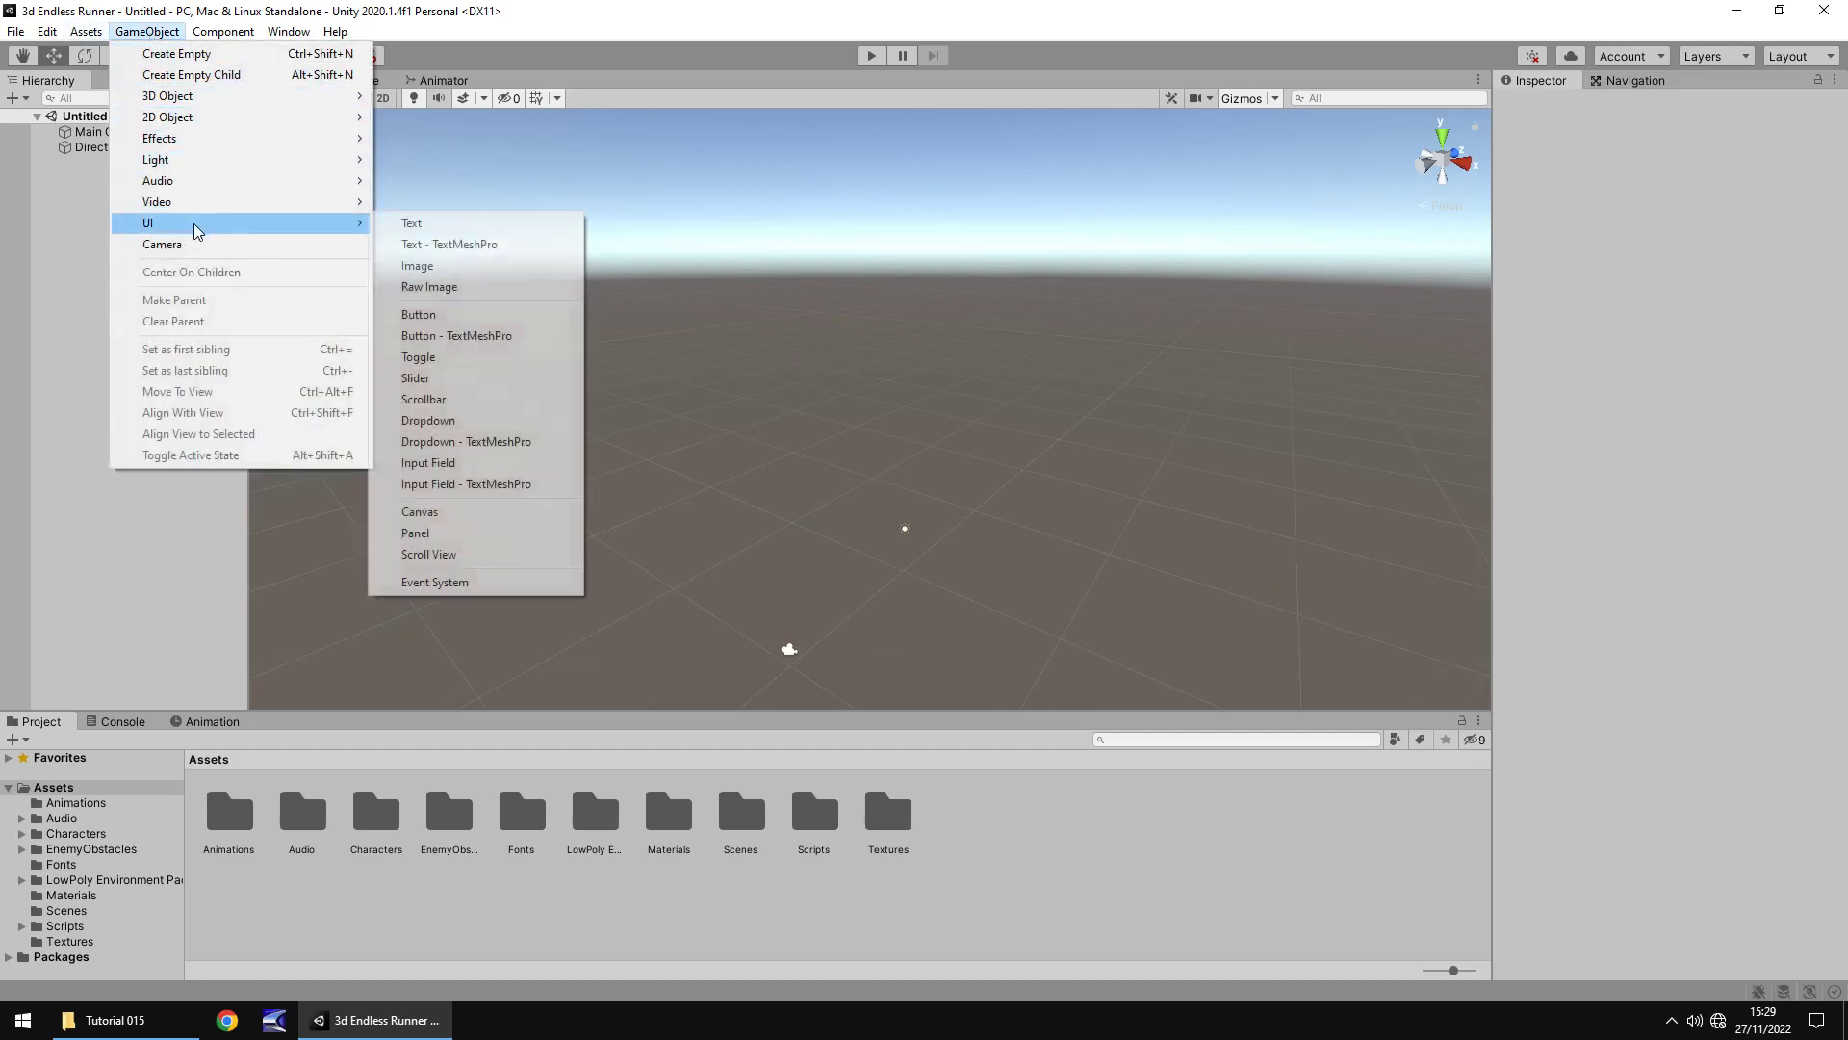
pyautogui.click(445, 315)
pyautogui.press('f')
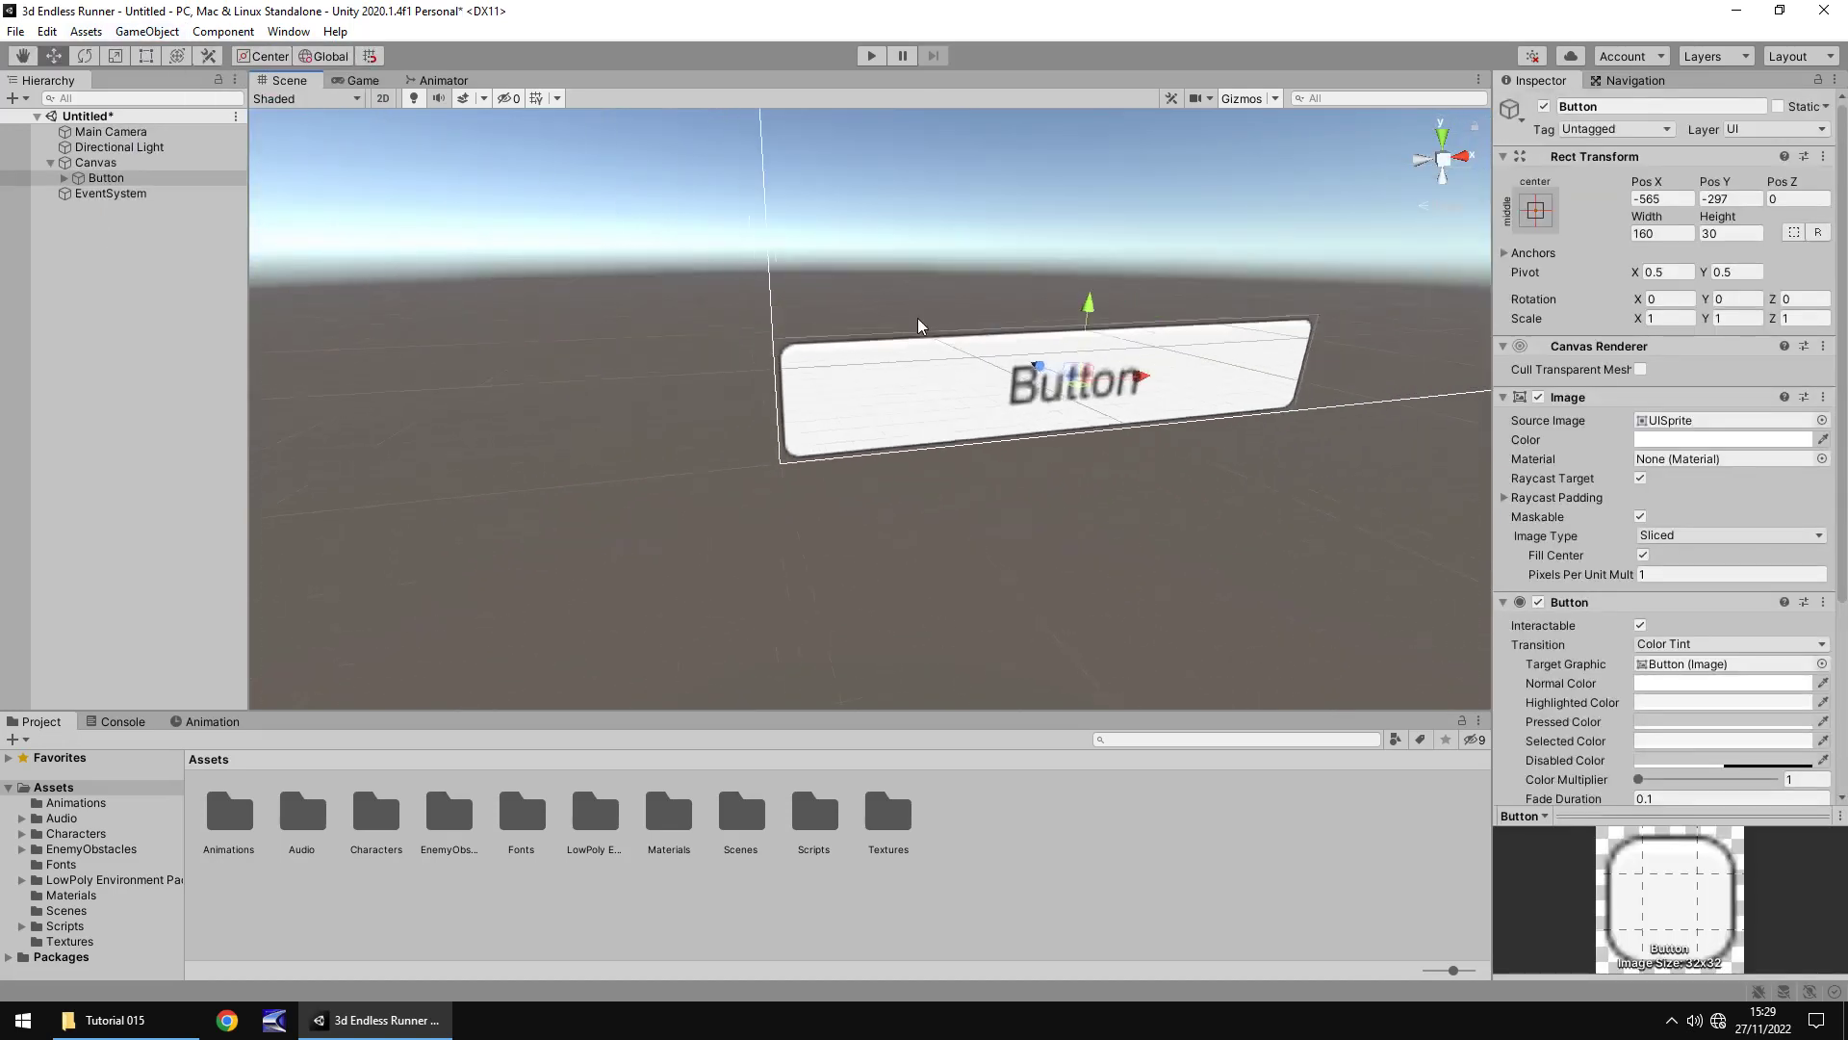
pyautogui.scroll(-5, 913, 317)
pyautogui.moveTo(913, 318); pyautogui.dragTo(753, 362, button='middle')
pyautogui.scroll(-2, 752, 362)
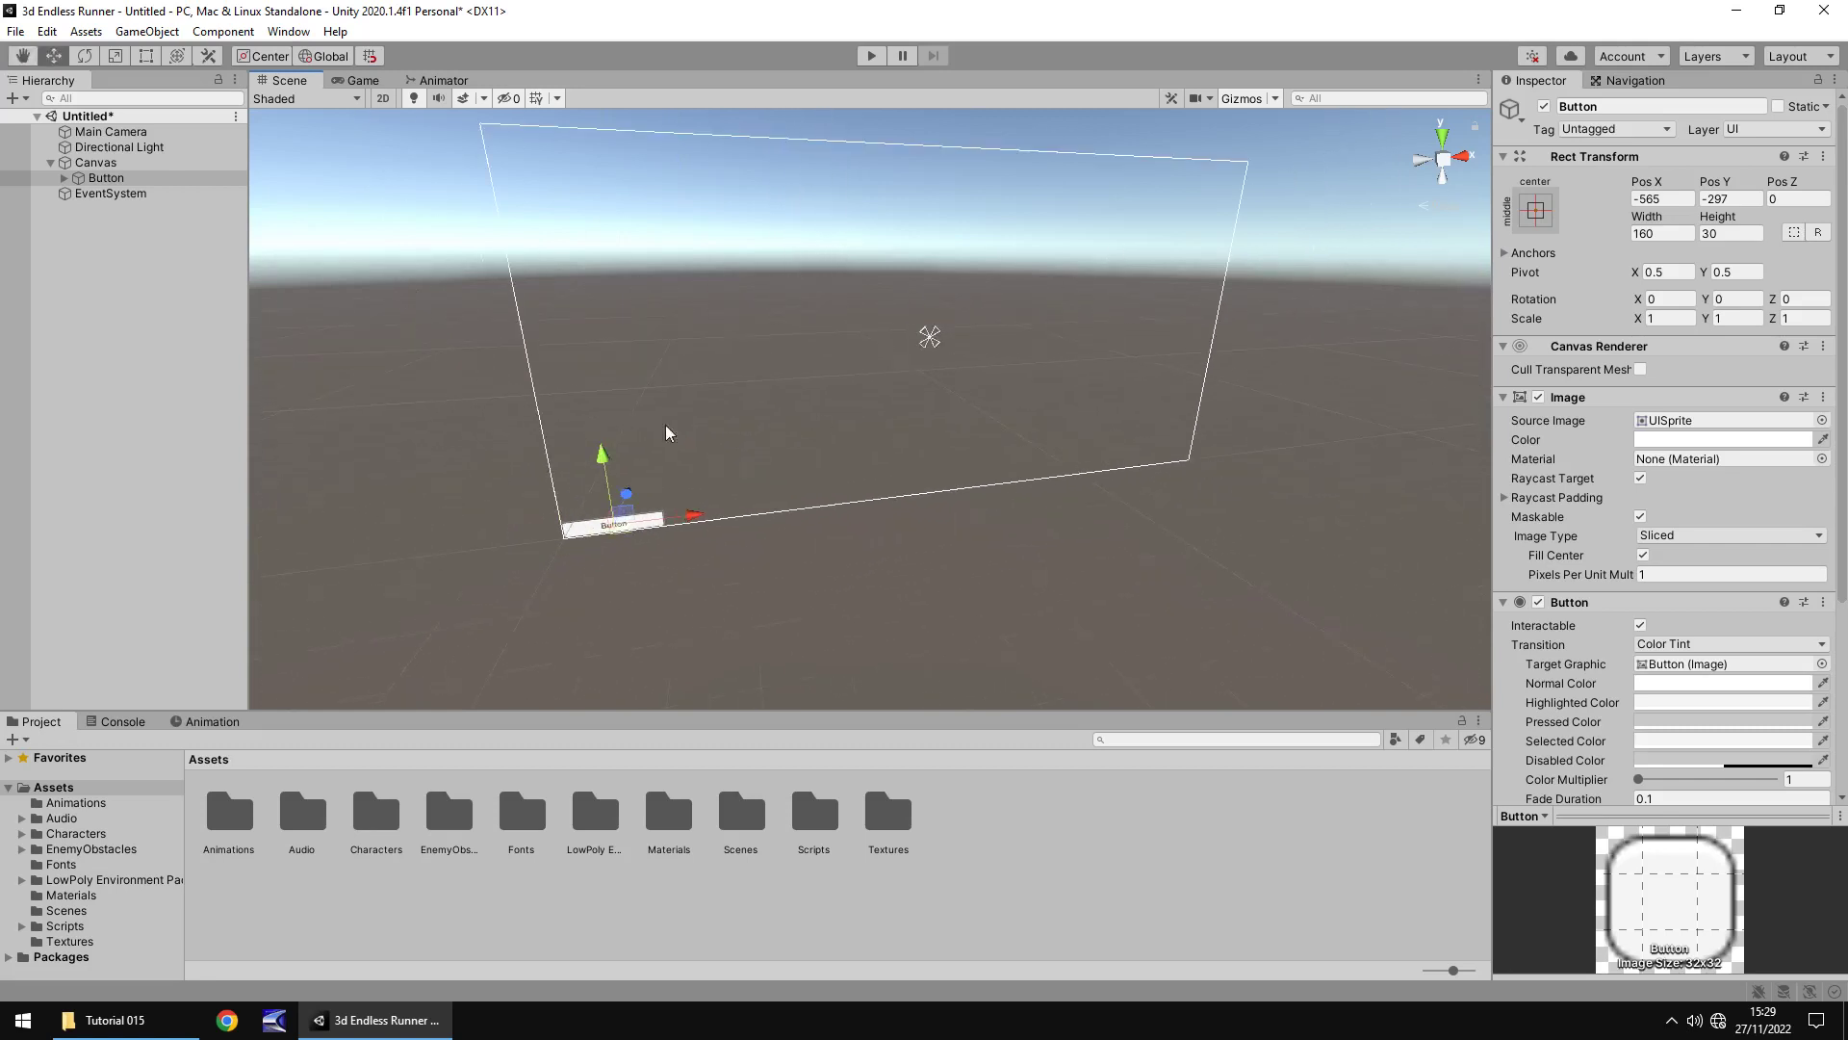
pyautogui.click(106, 179)
# - Set the Canvas Scaler to Scale With Screen Size, reference 1920×1080, Match 0.5
pyautogui.click(108, 164)
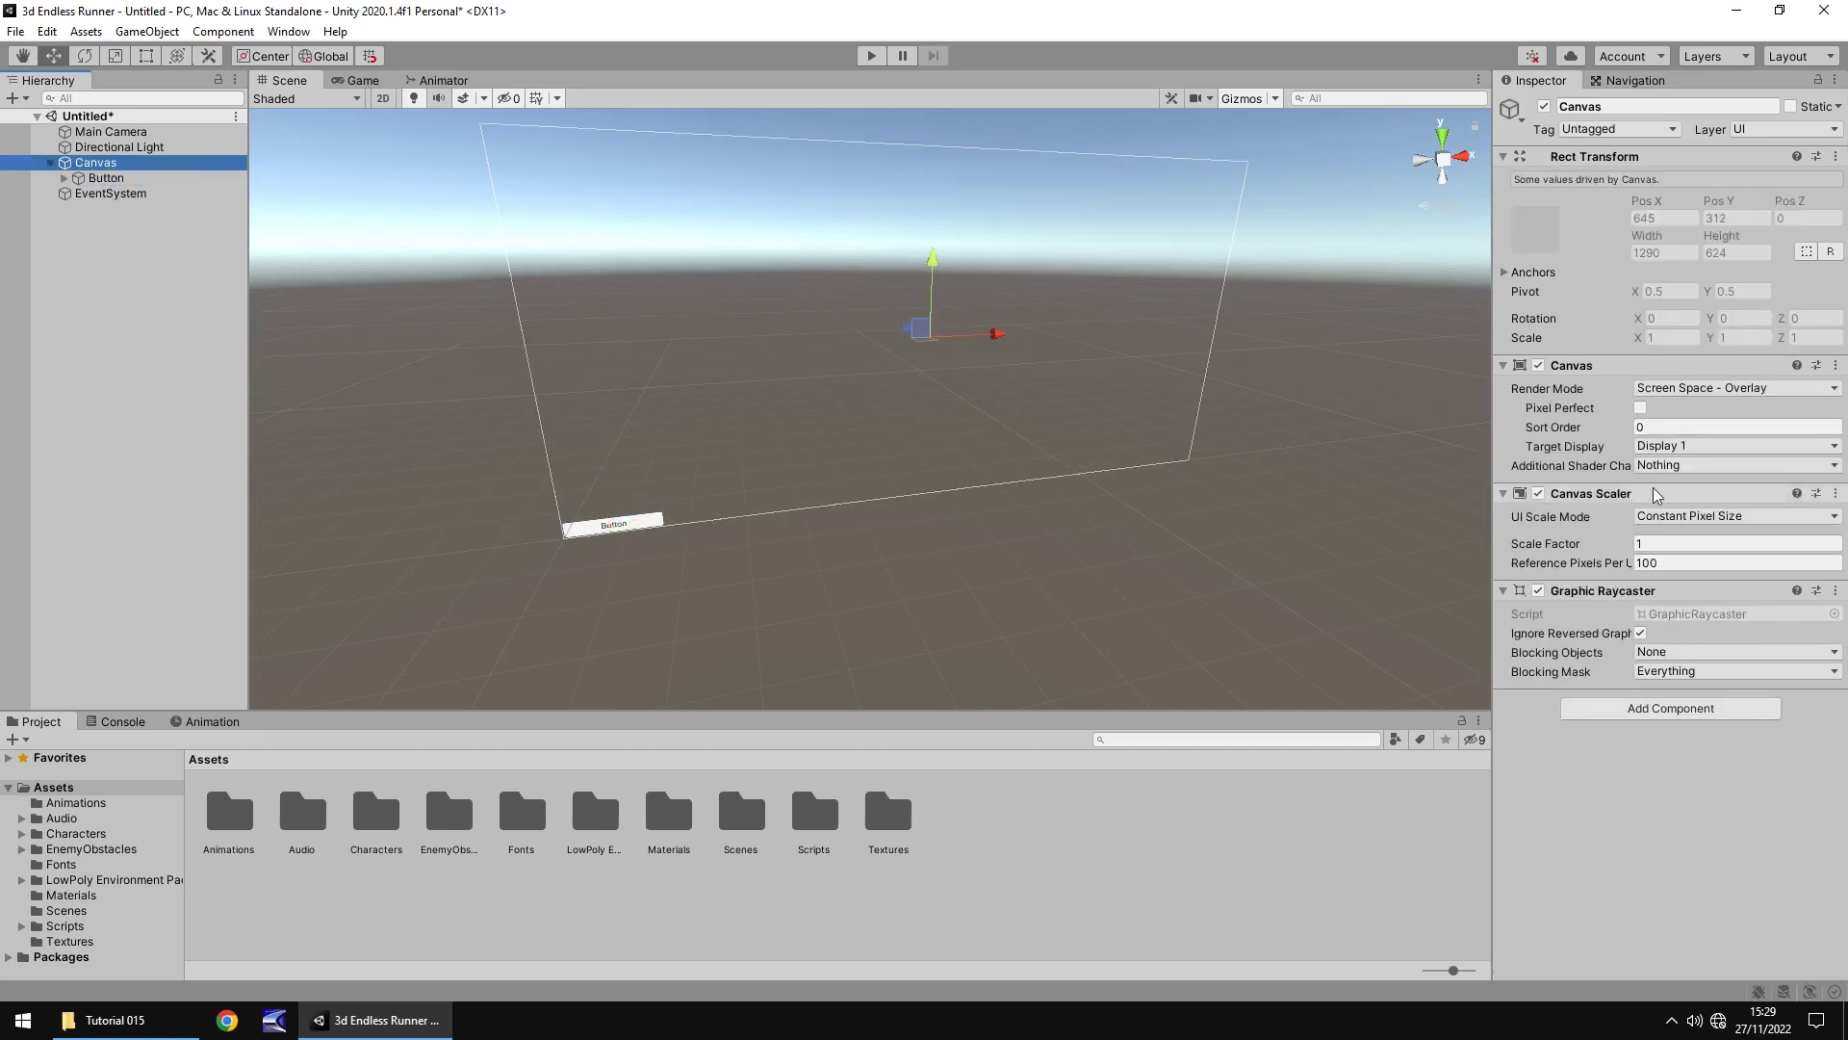
pyautogui.click(1762, 517)
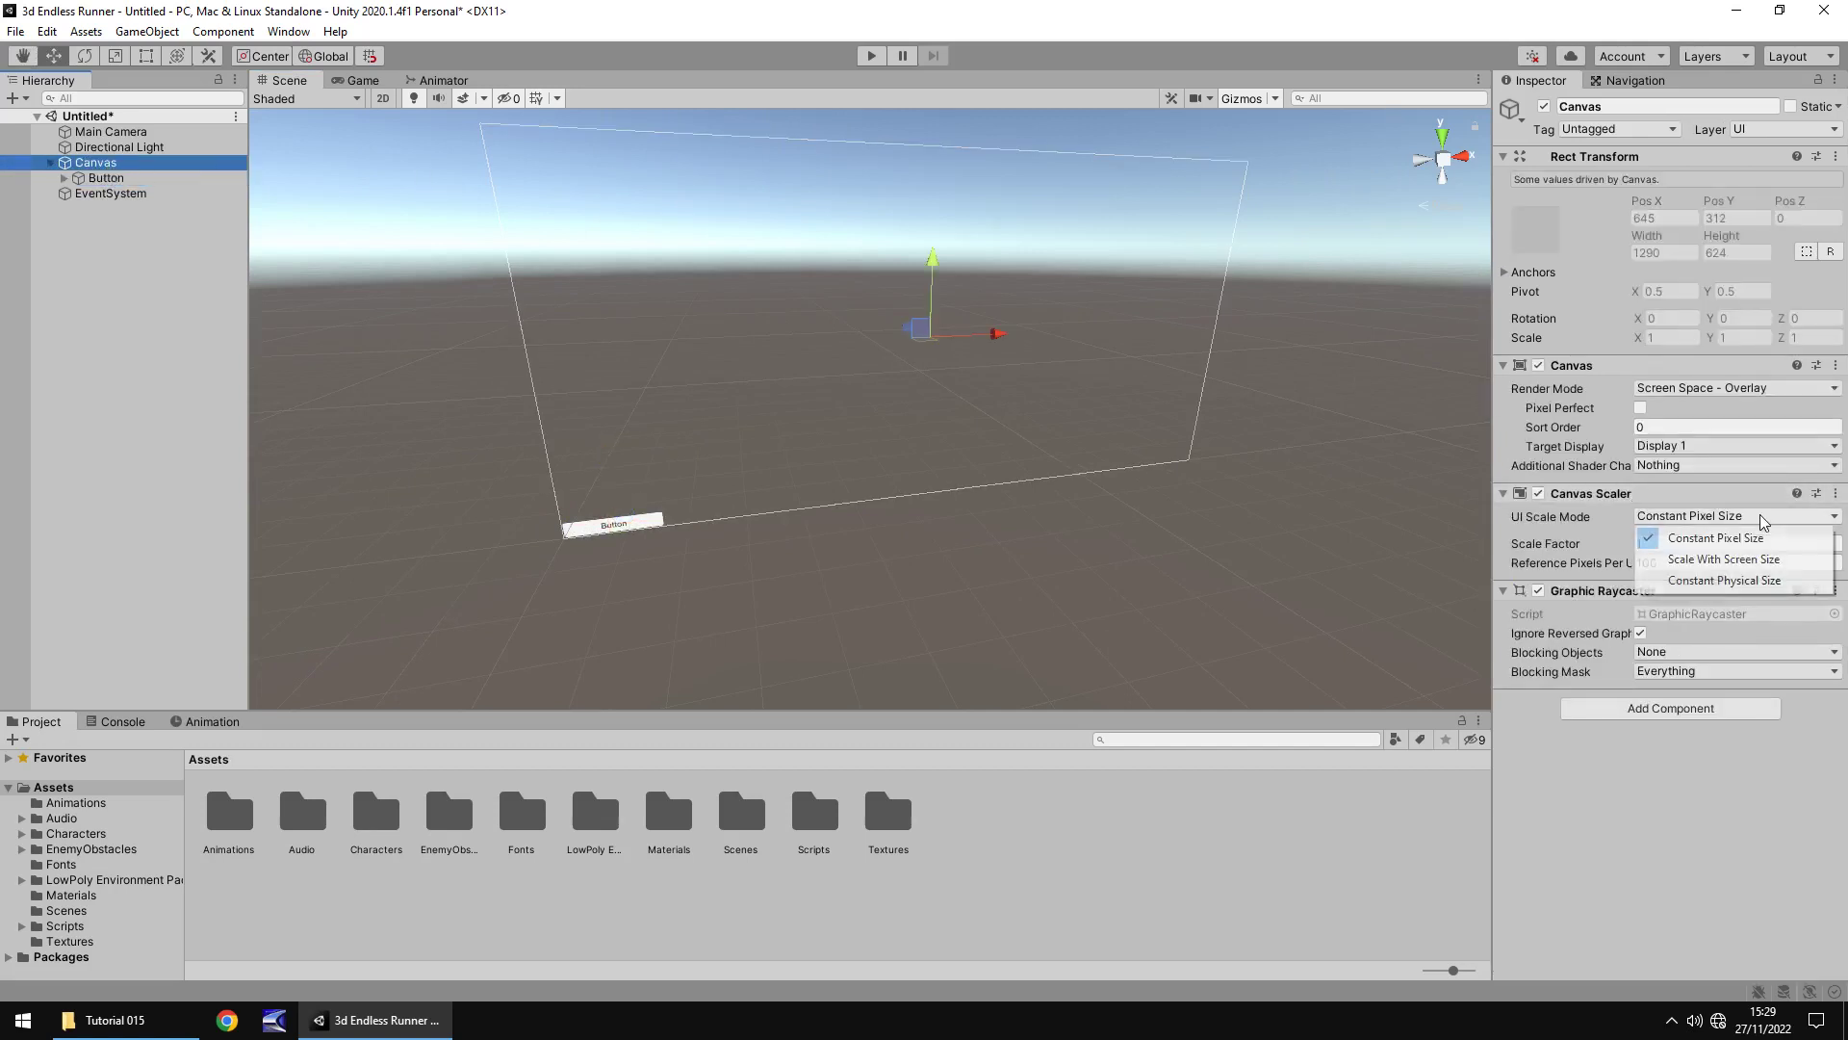
pyautogui.click(1722, 560)
pyautogui.click(1672, 544)
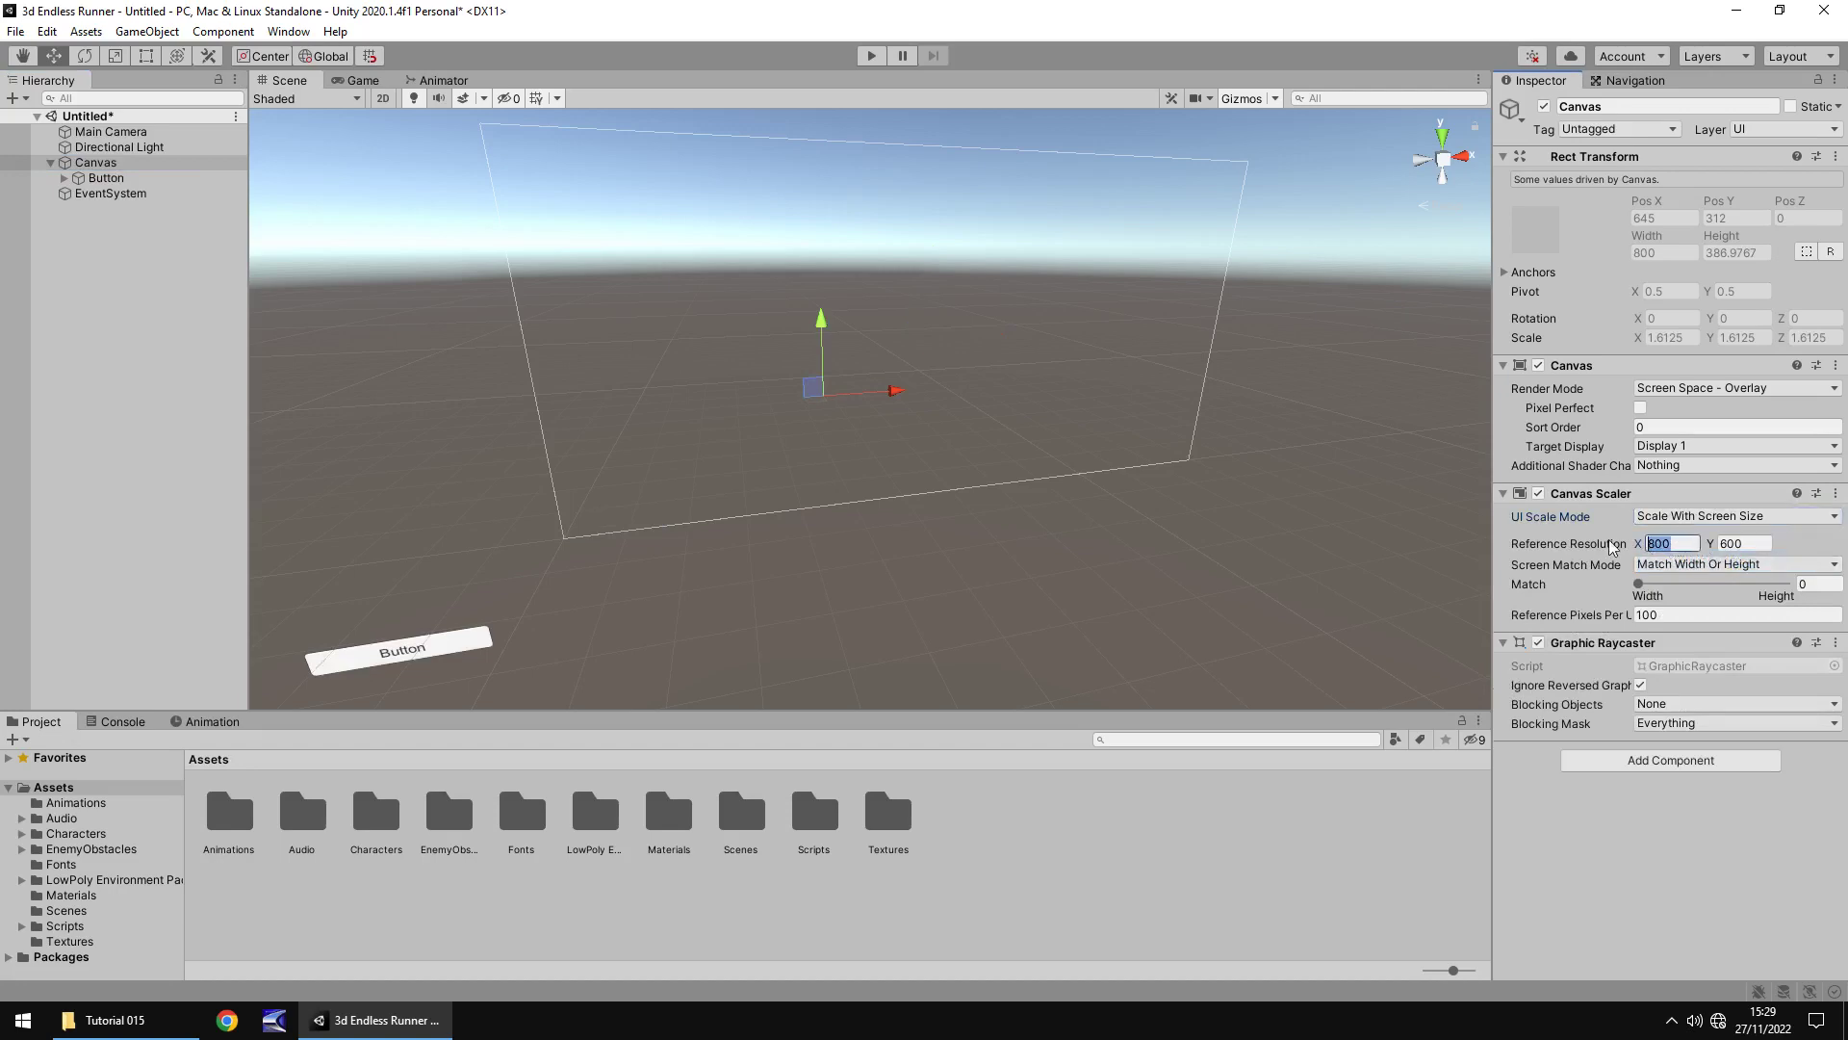
pyautogui.click(1644, 545)
pyautogui.write('1952')
pyautogui.press('BackSpace')
pyautogui.press('BackSpace')
pyautogui.write('20')
pyautogui.press('Tab')
pyautogui.write('1080')
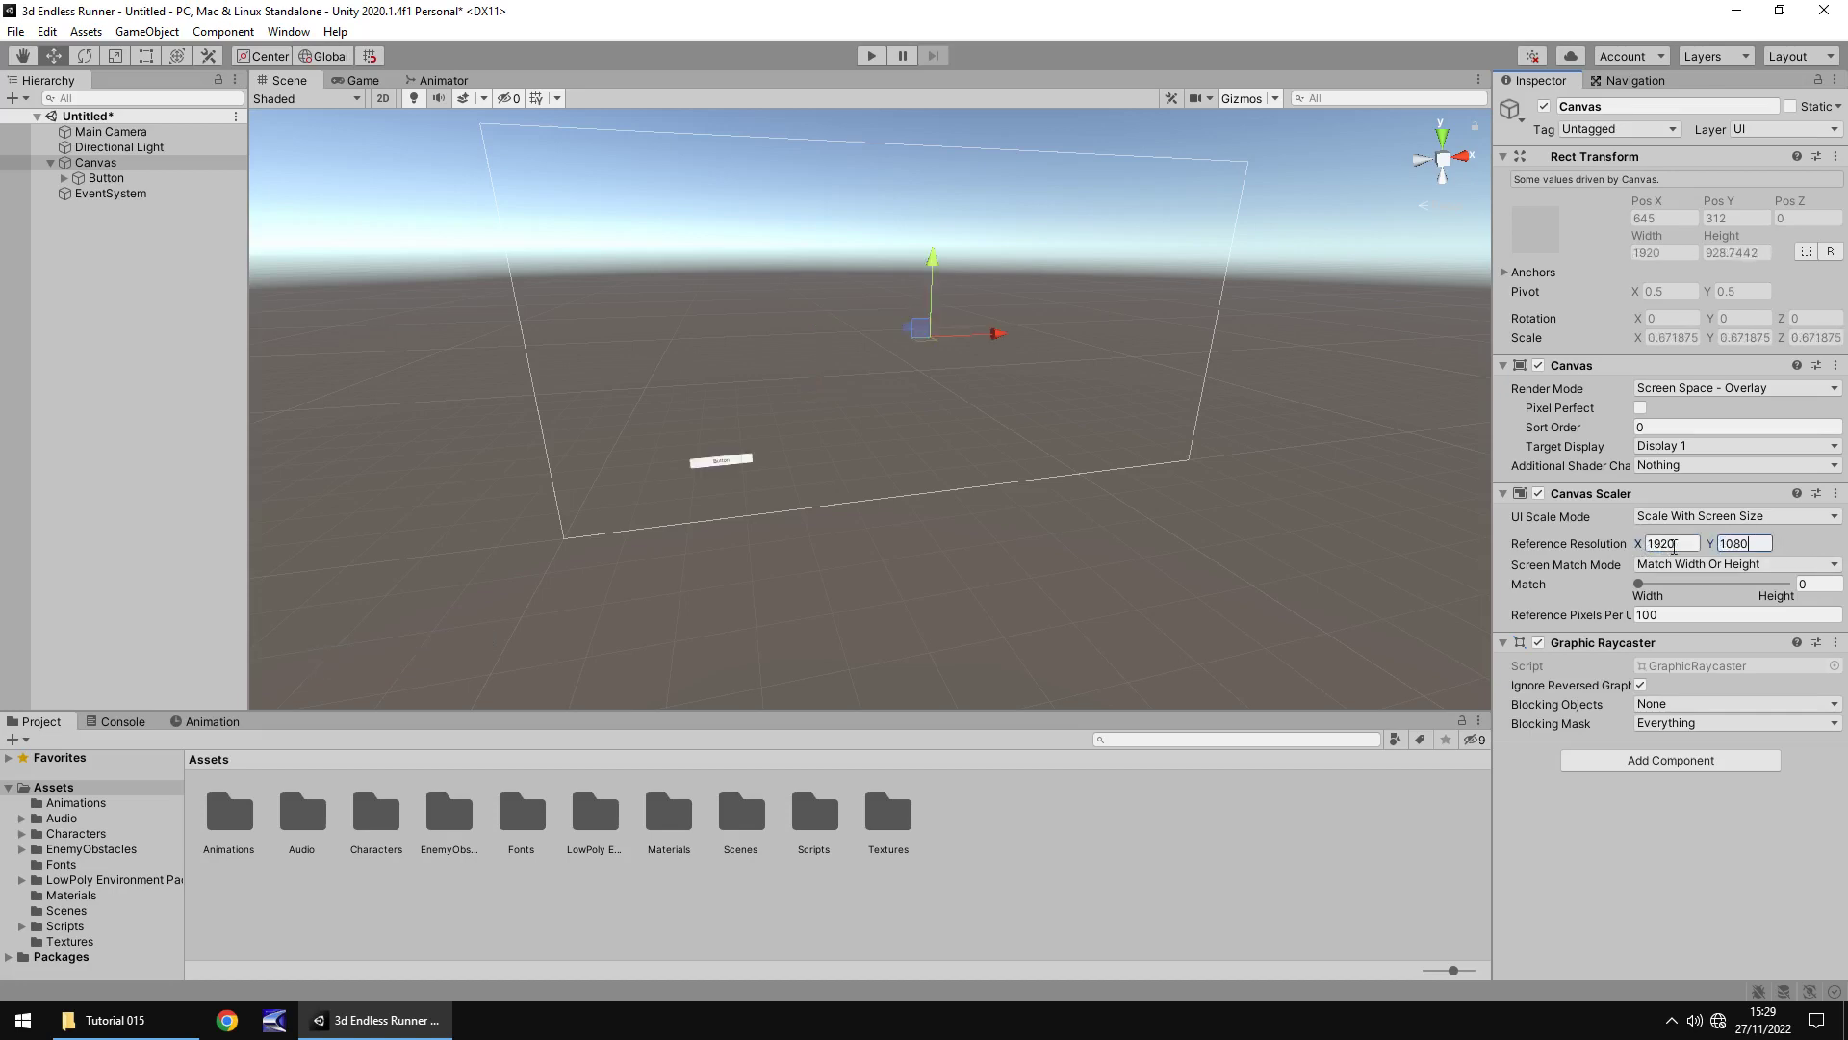
pyautogui.click(1811, 582)
pyautogui.write('.5')
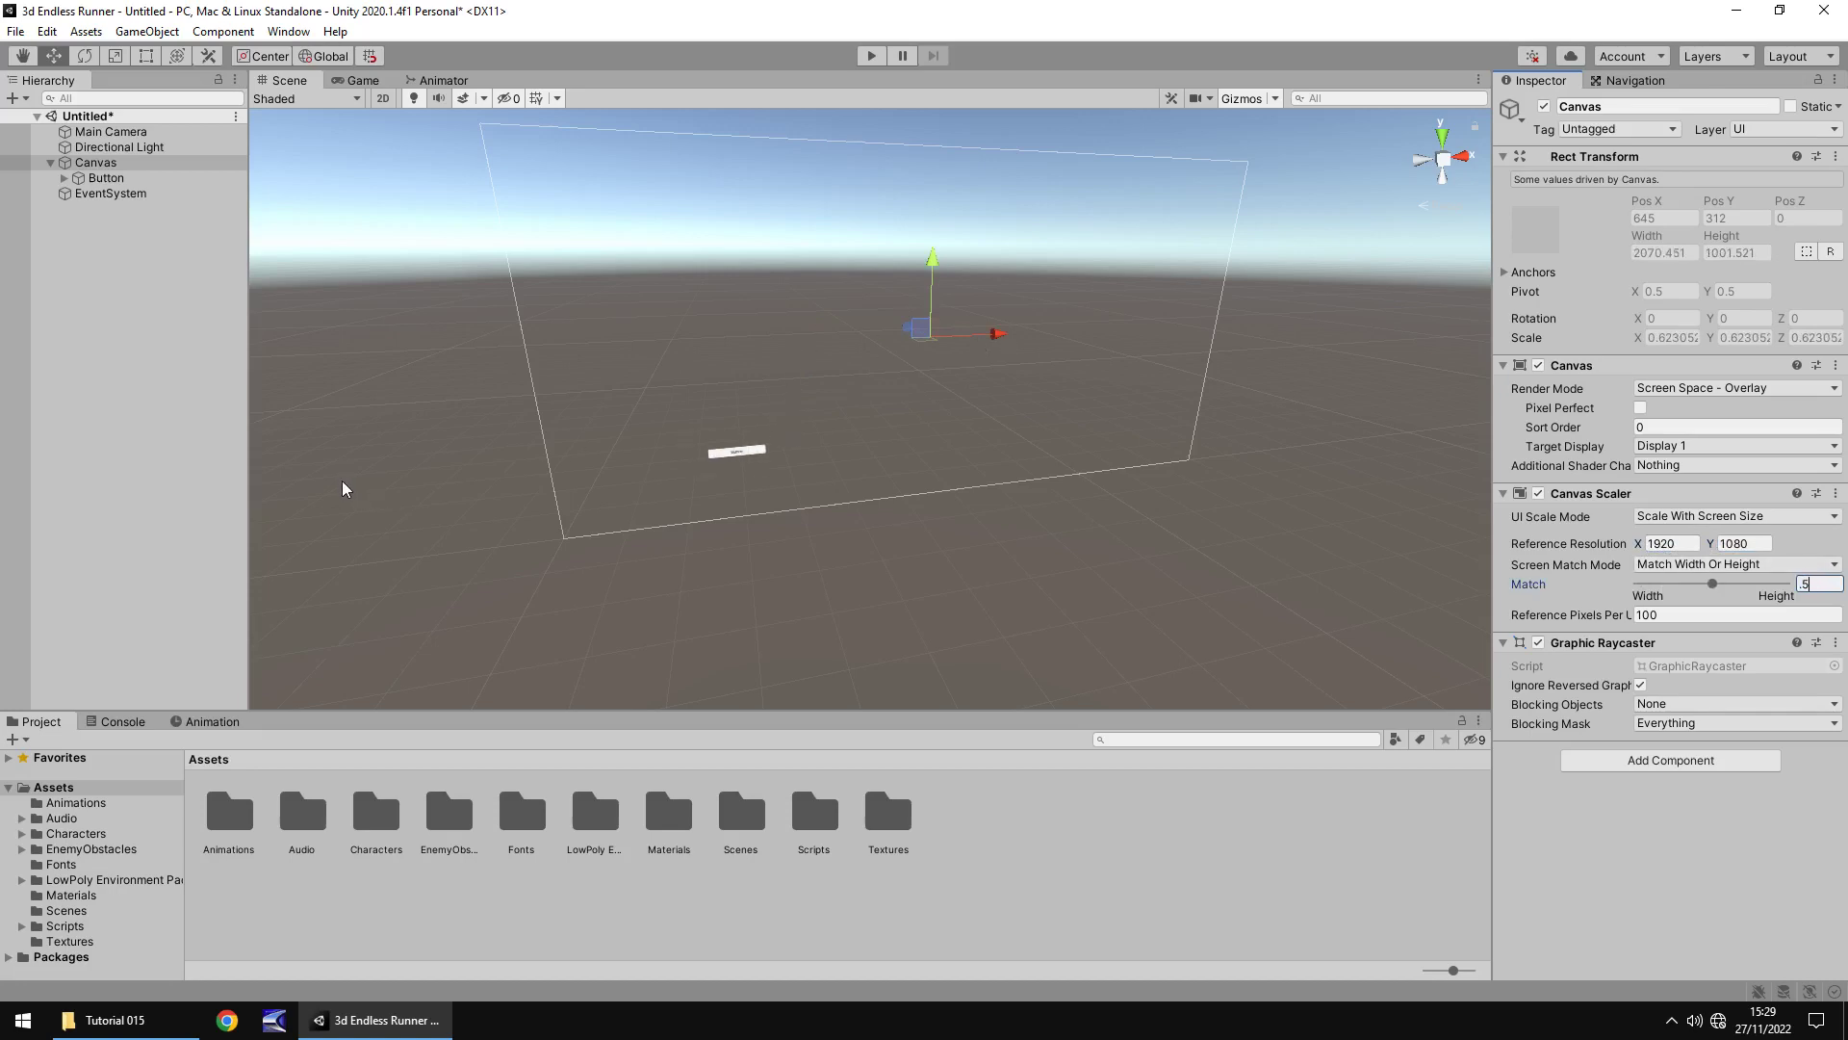
pyautogui.click(70, 912)
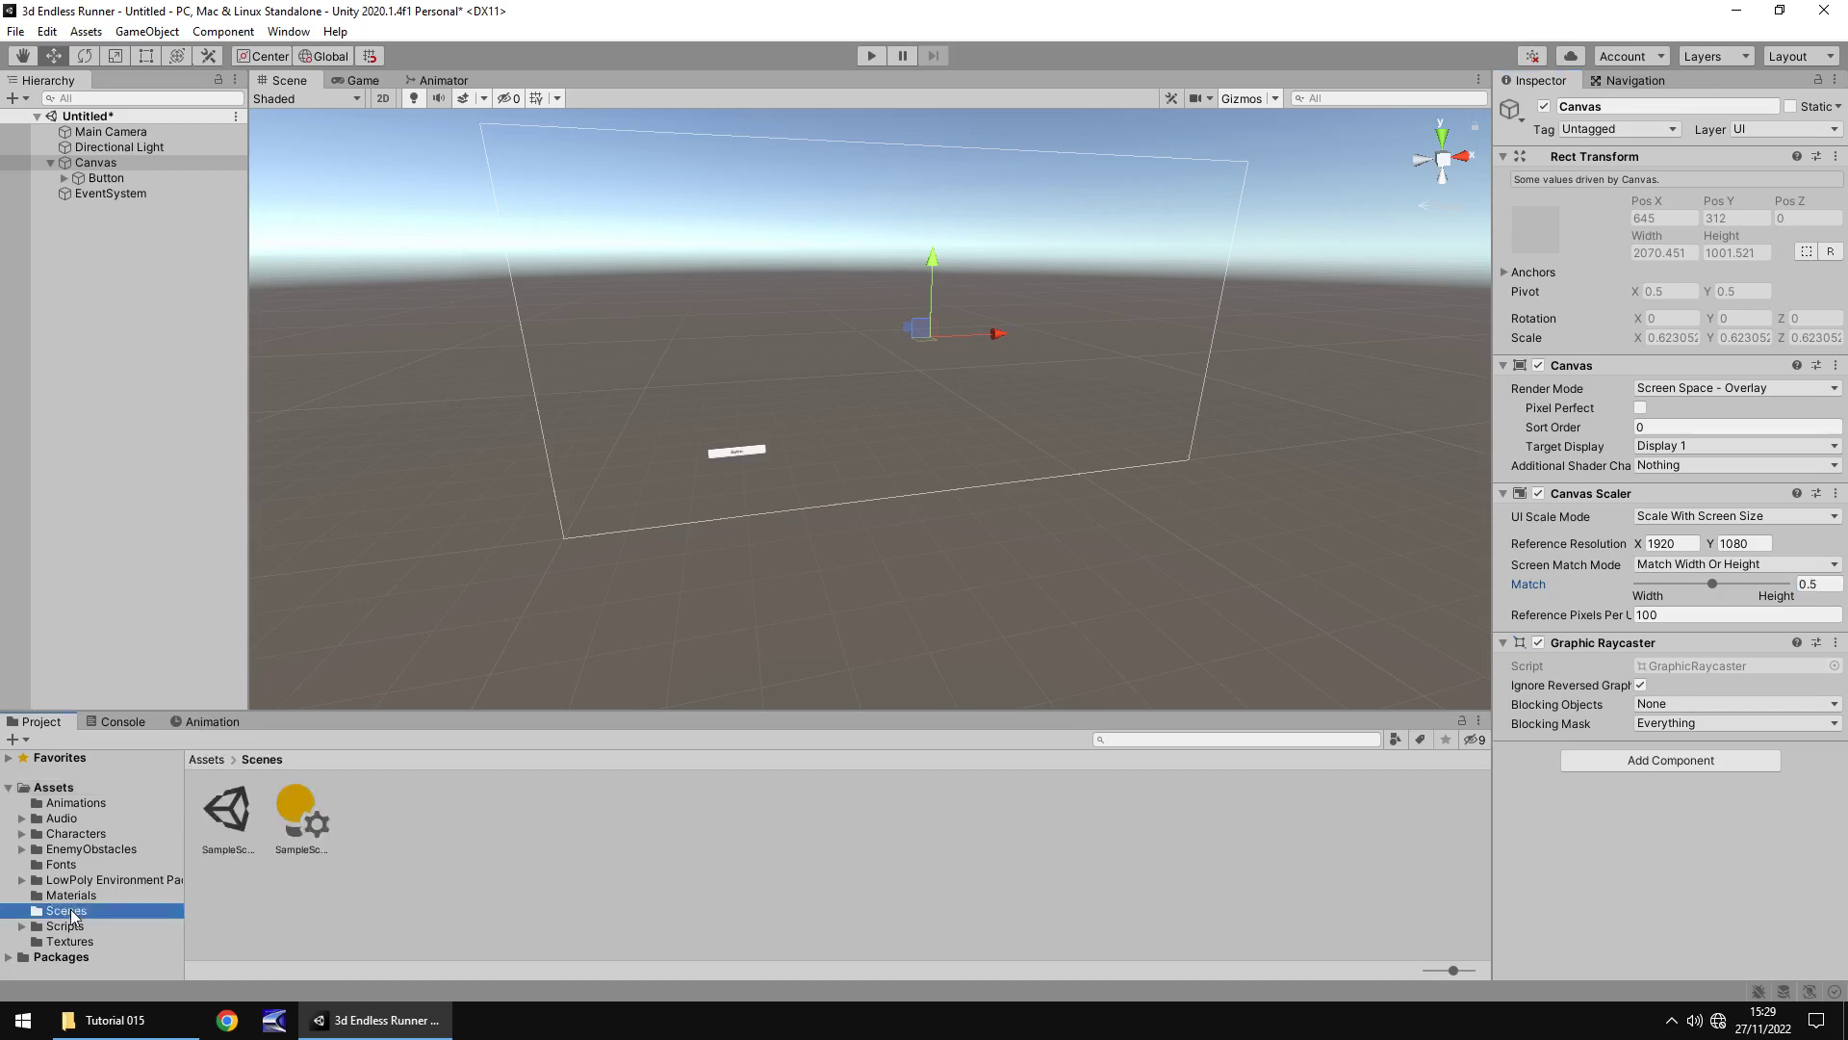
# - Rename the SampleScene asset in the Scenes folder to DesertRunLvl1
pyautogui.click(231, 809)
pyautogui.click(301, 813)
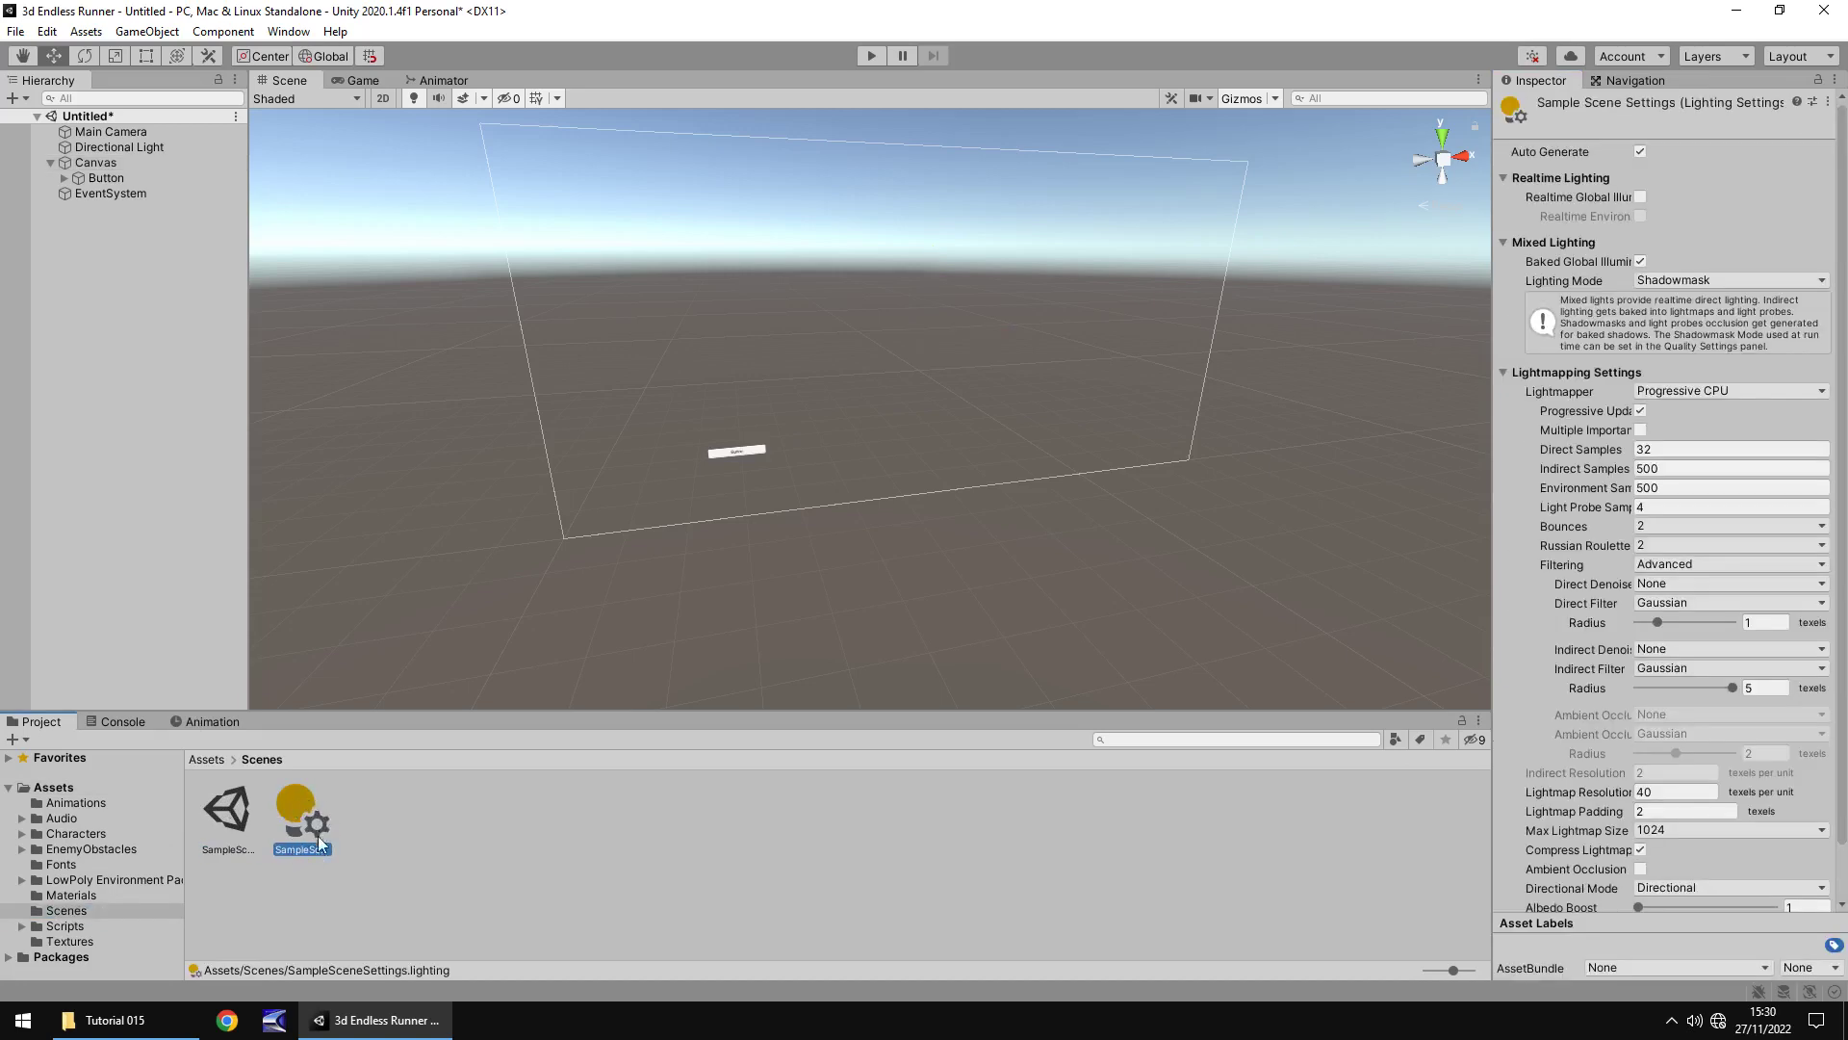
pyautogui.click(227, 828)
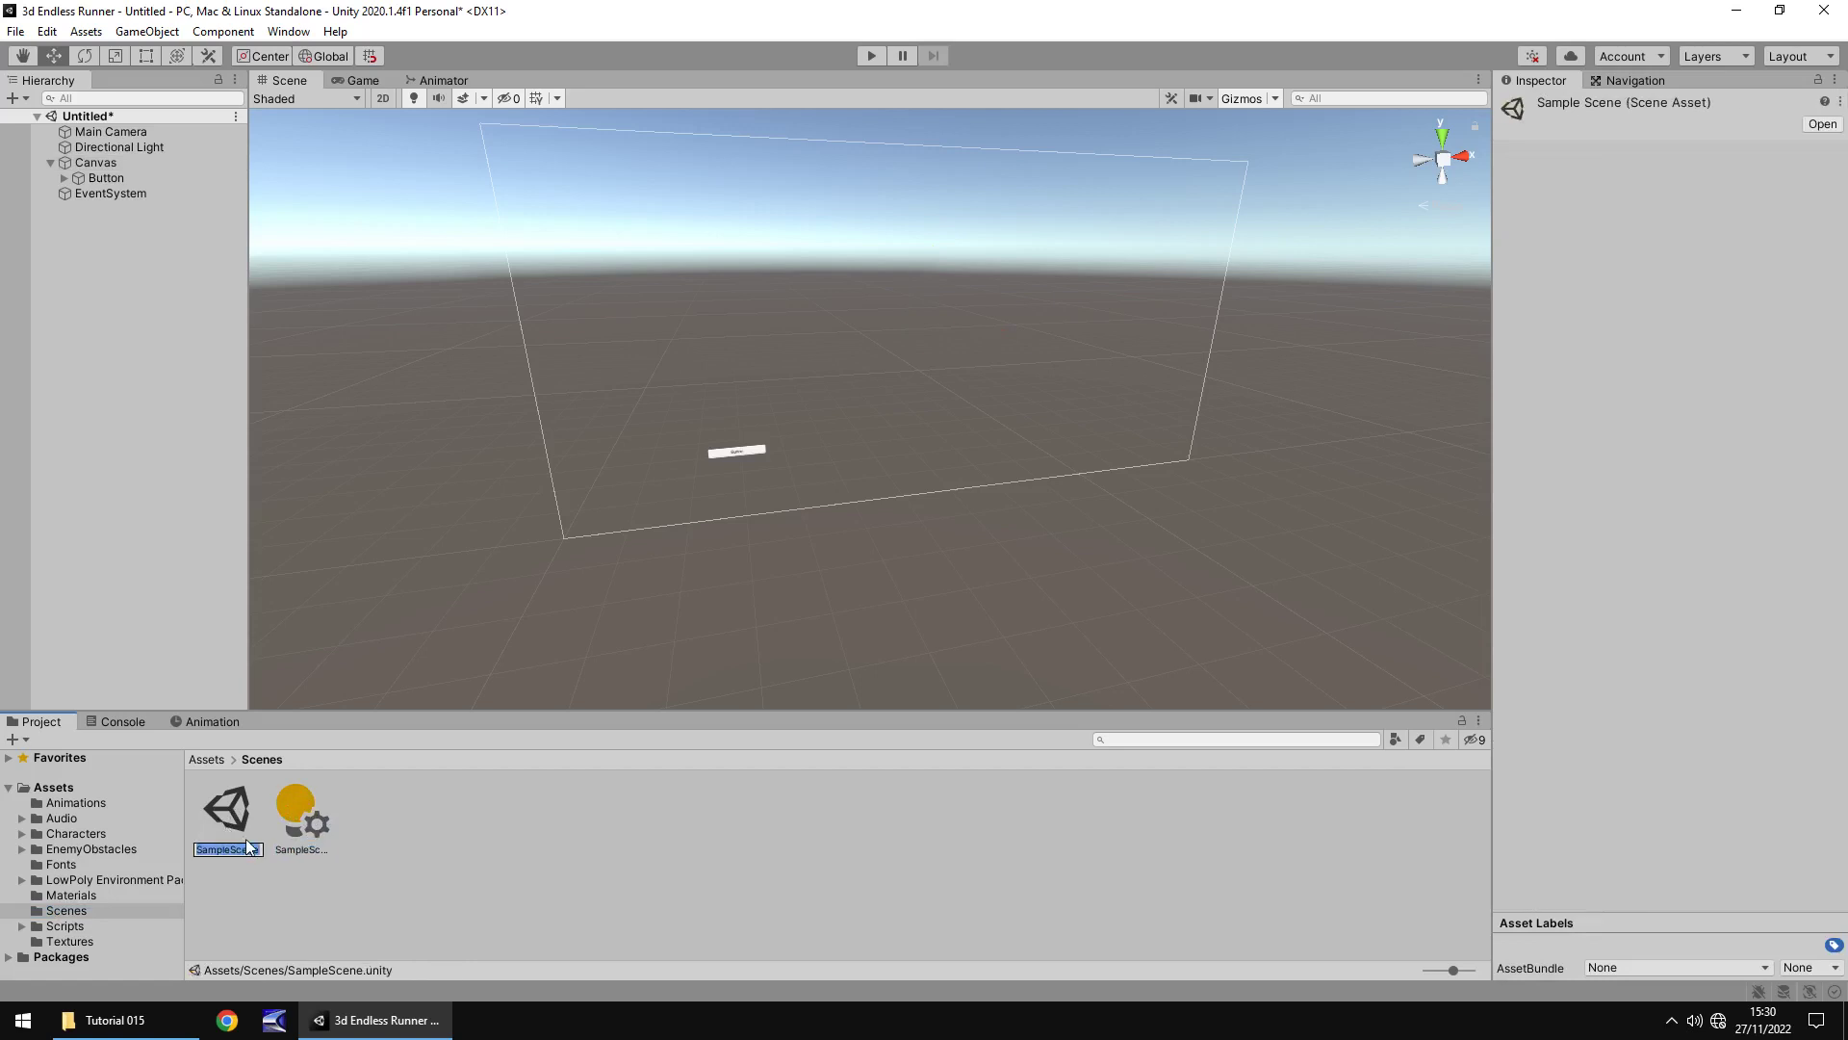
pyautogui.write('Desert')
pyautogui.write('Run')
pyautogui.write('Lev')
pyautogui.write('1')
pyautogui.press('Return')
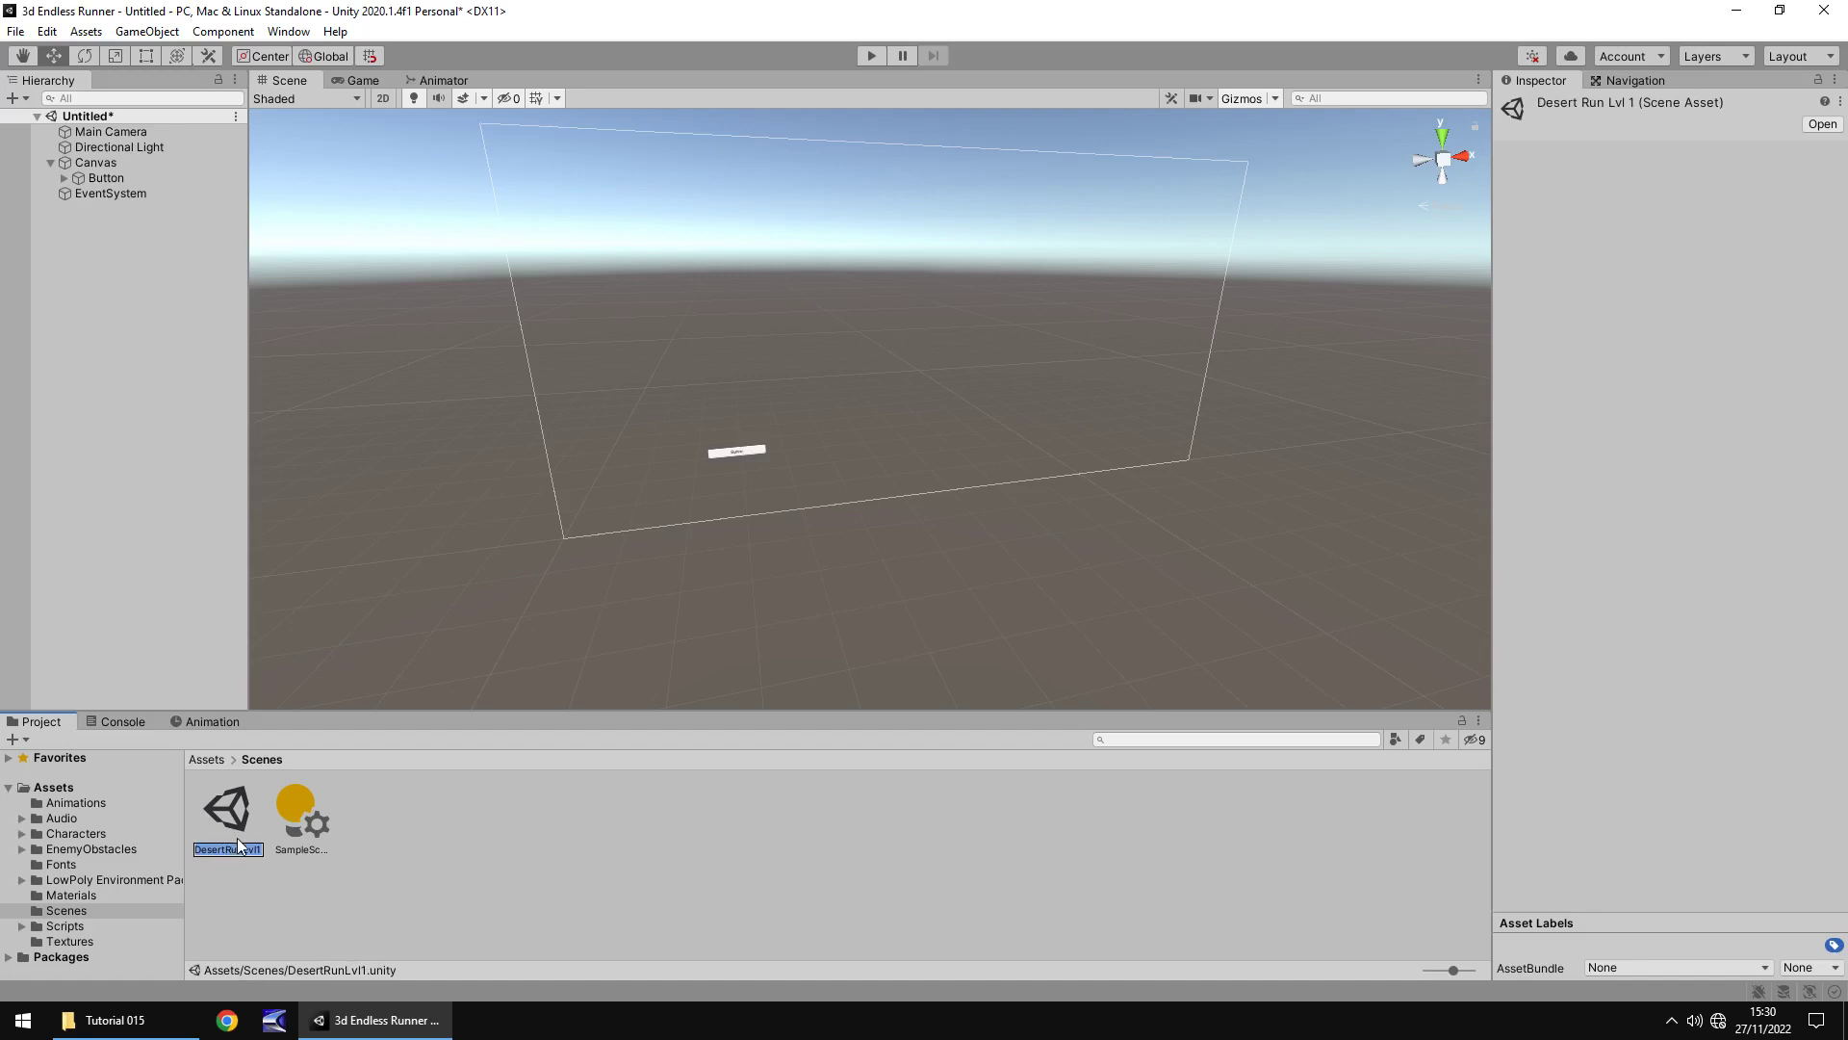
# - Rename the scene's lighting settings asset to DesertRunLvl1Settings
pyautogui.click(300, 834)
pyautogui.click(308, 849)
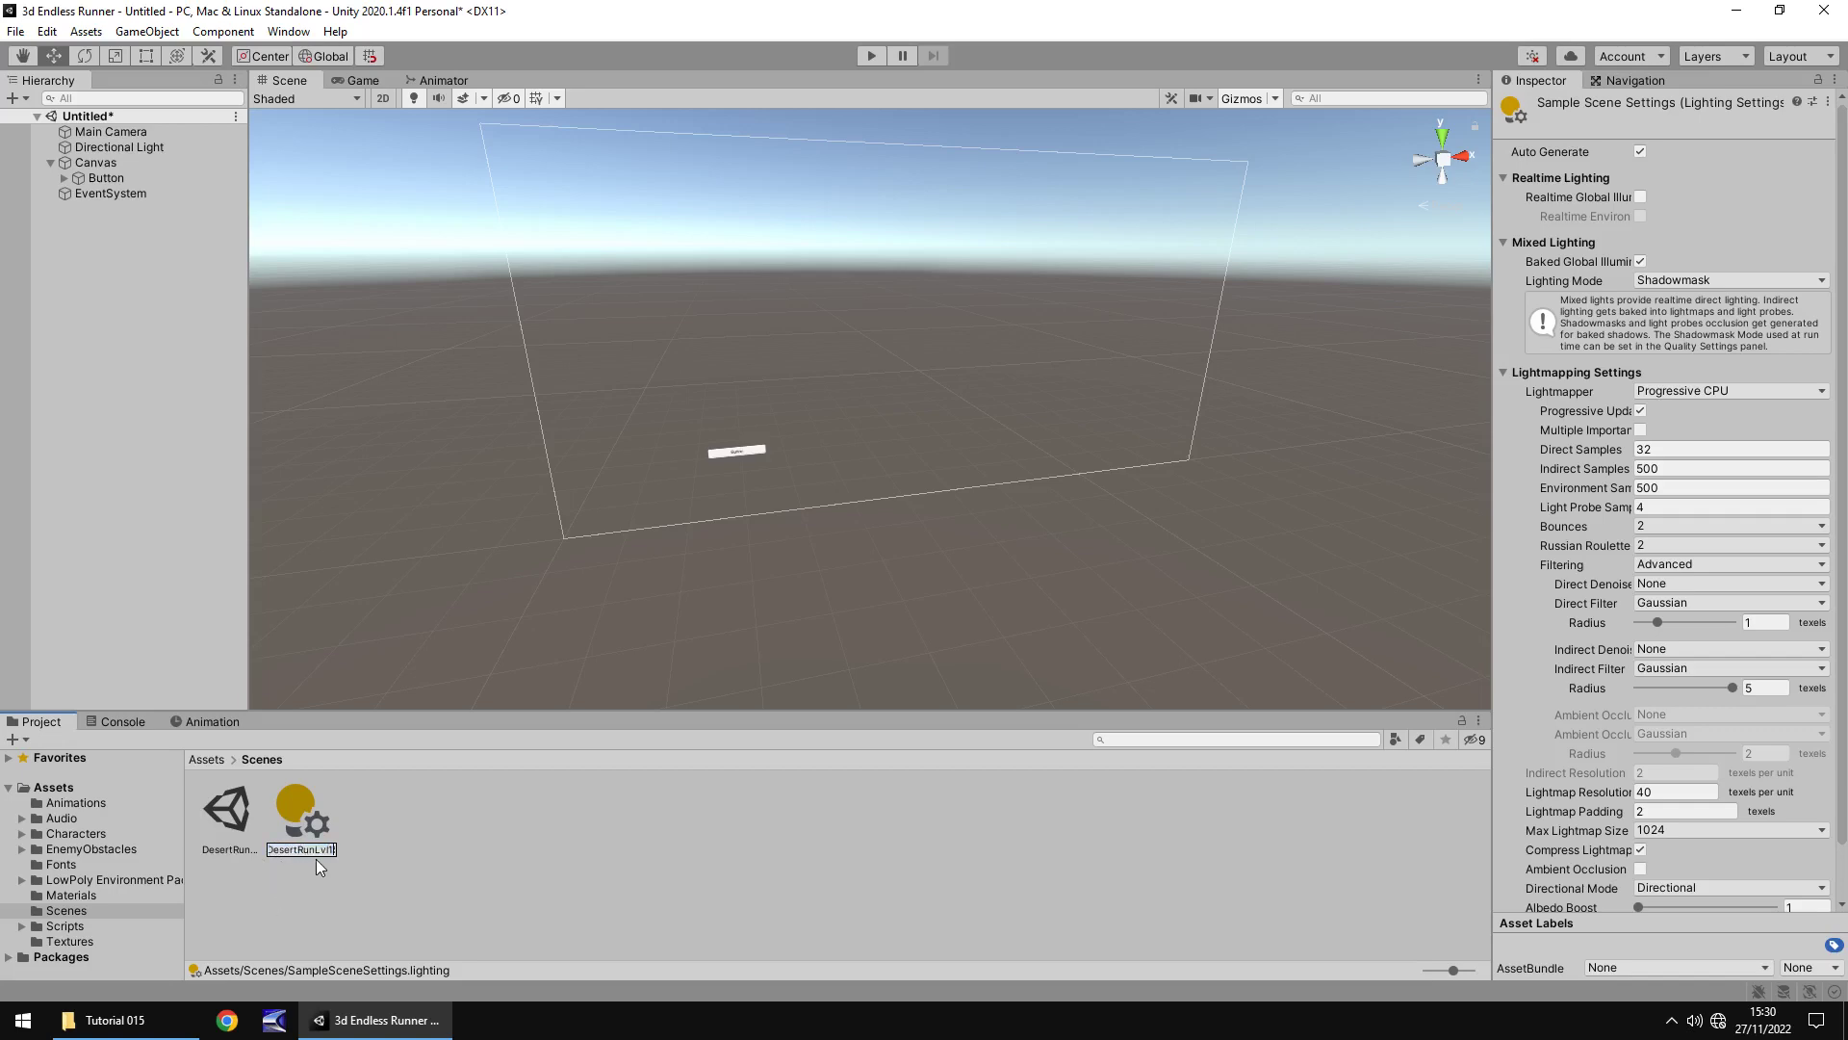
pyautogui.press('Return')
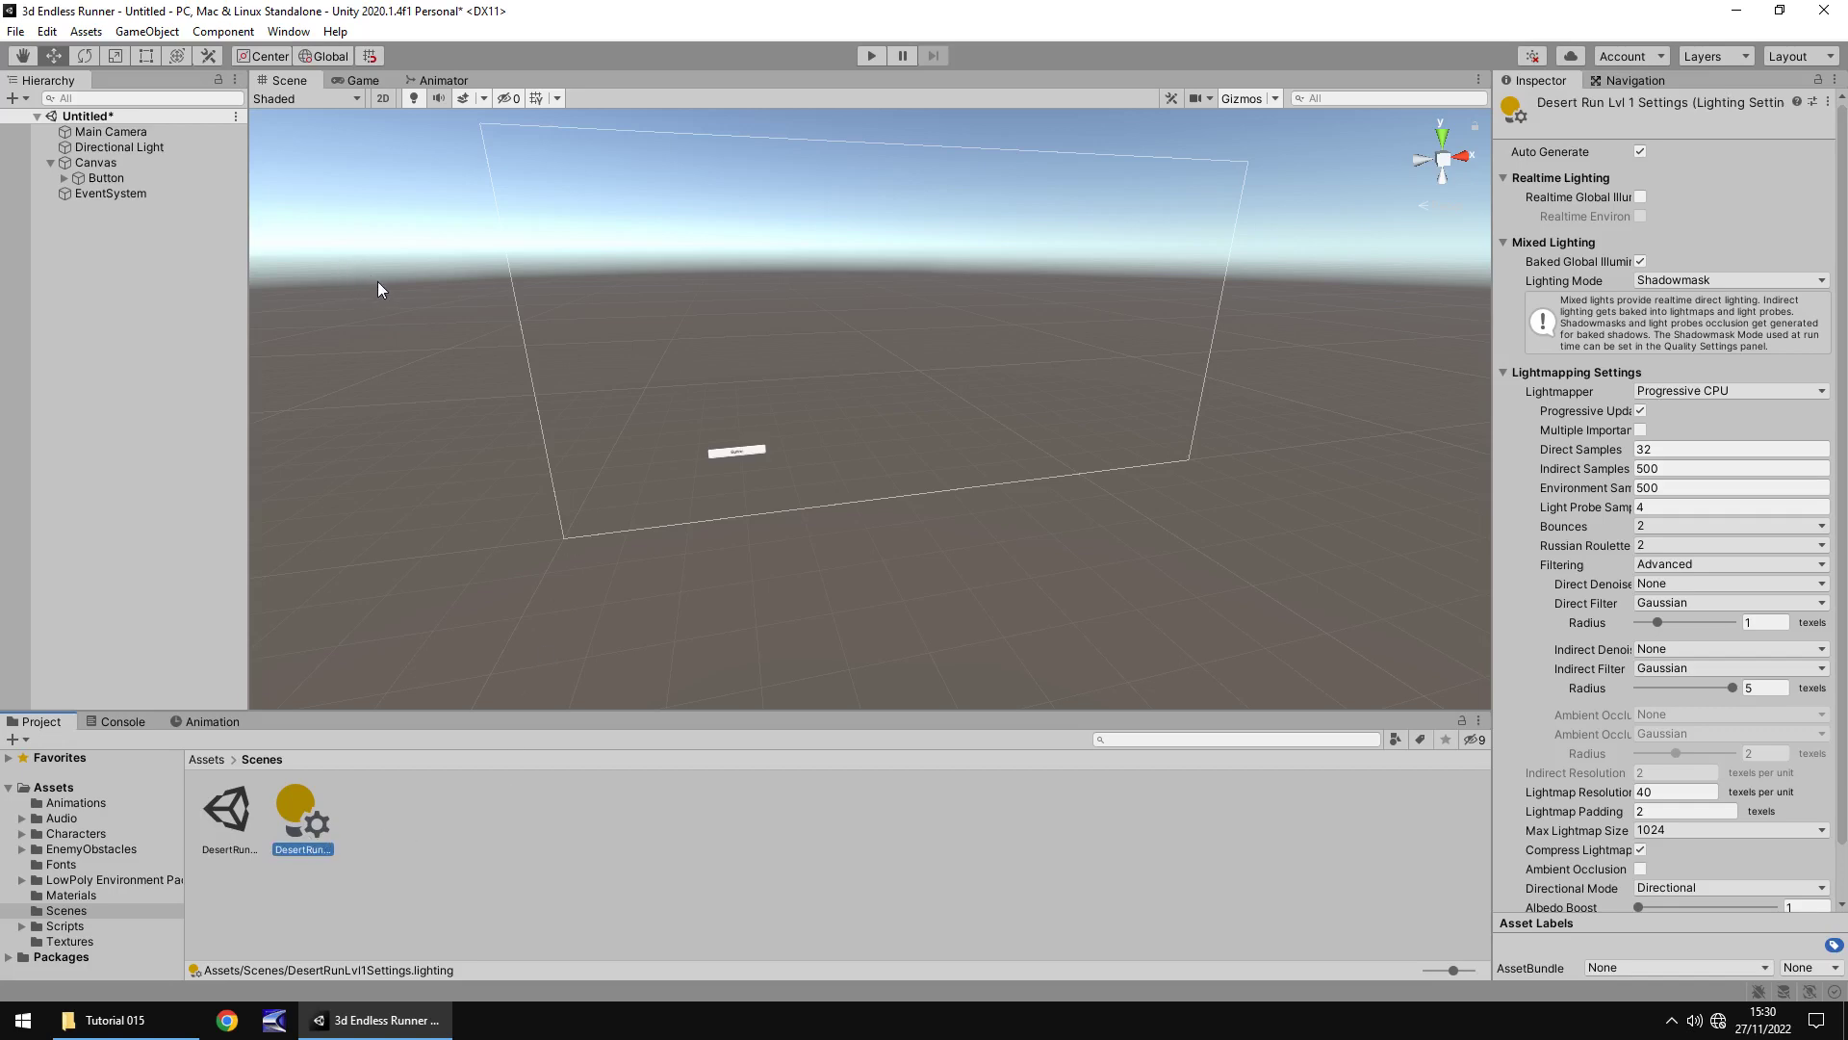
pyautogui.click(18, 33)
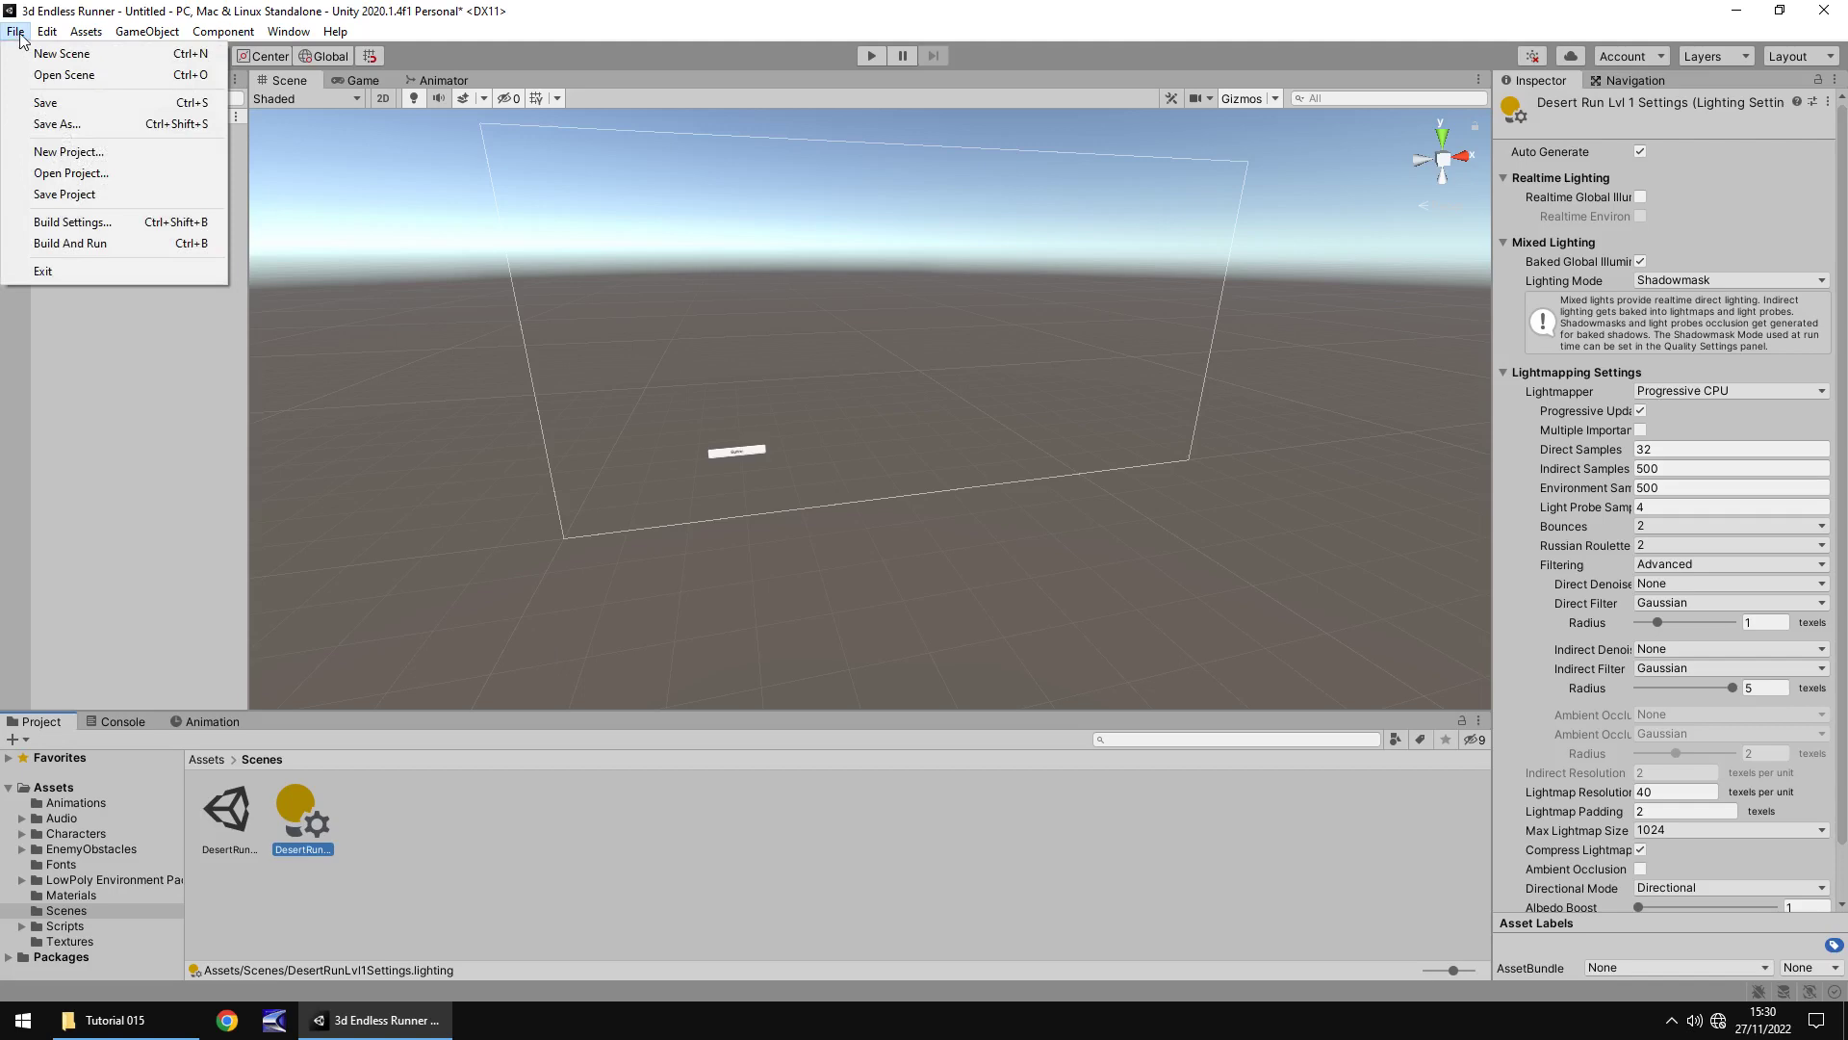
# - Save the scene as MainMenu in the Scenes folder, then run and stop it once
pyautogui.click(69, 125)
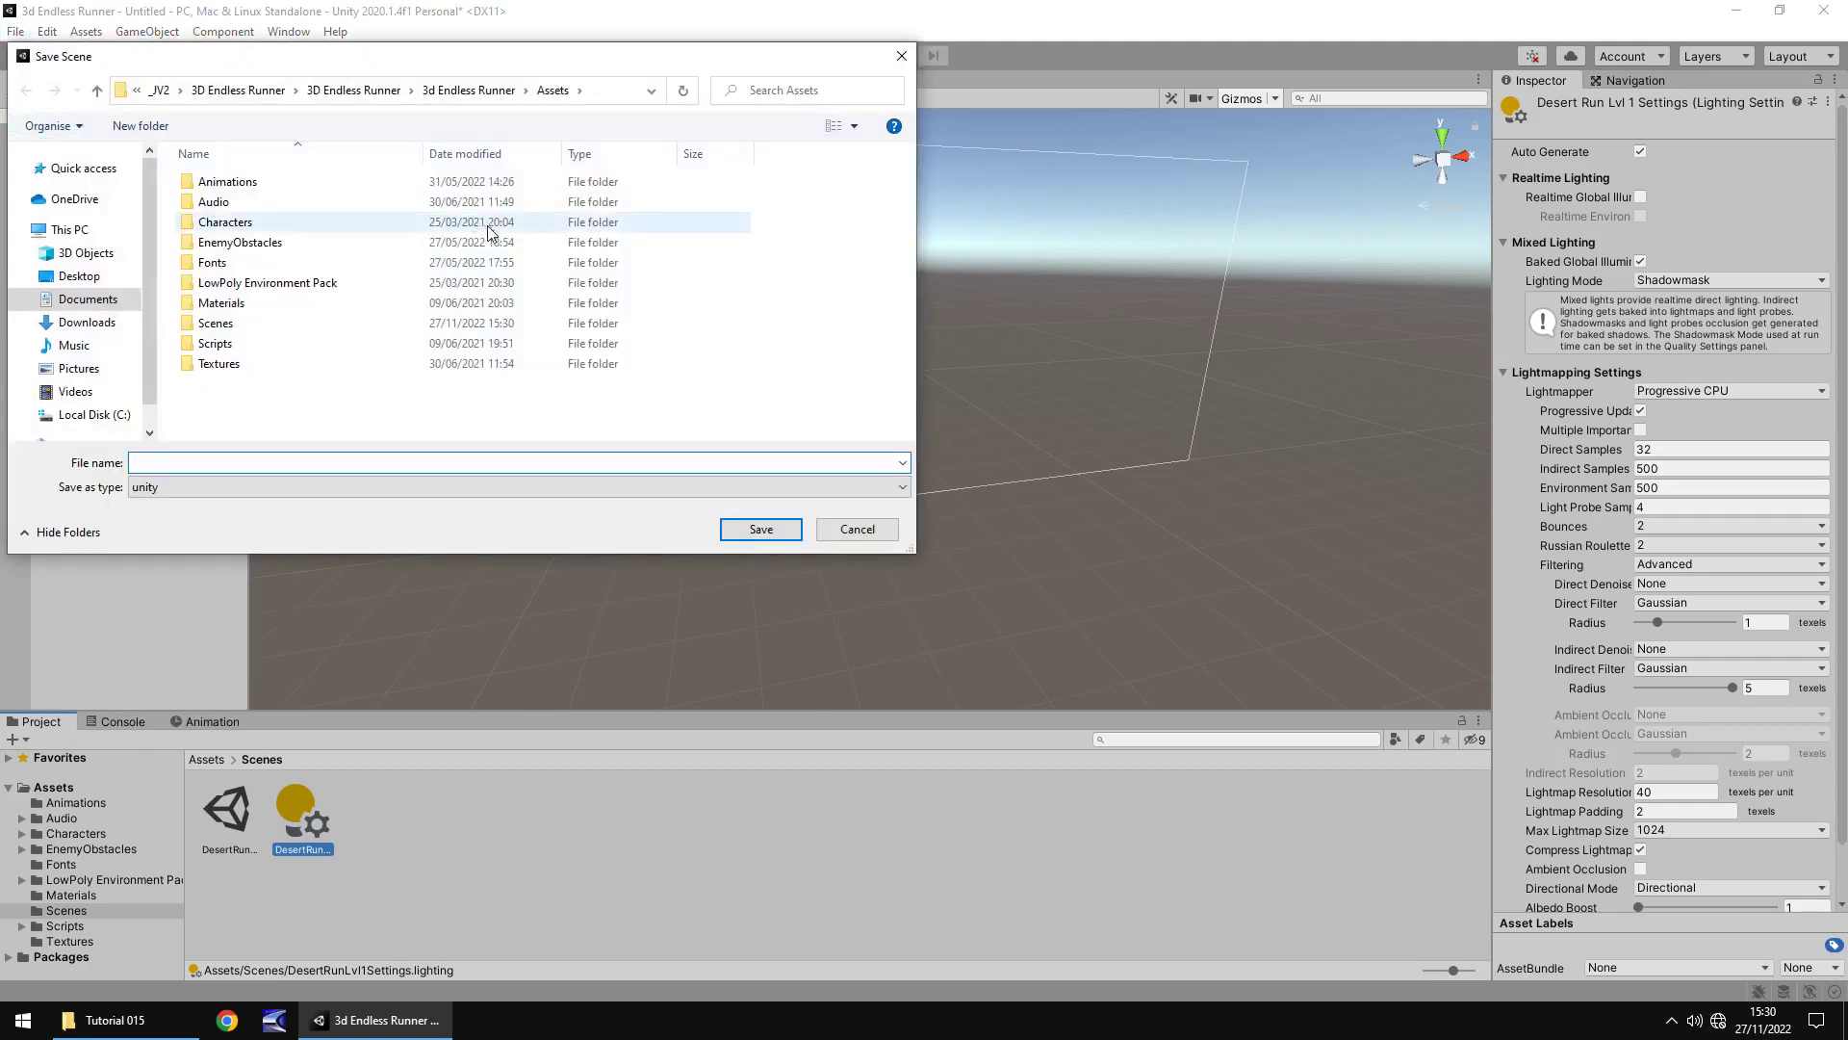
pyautogui.doubleClick(219, 325)
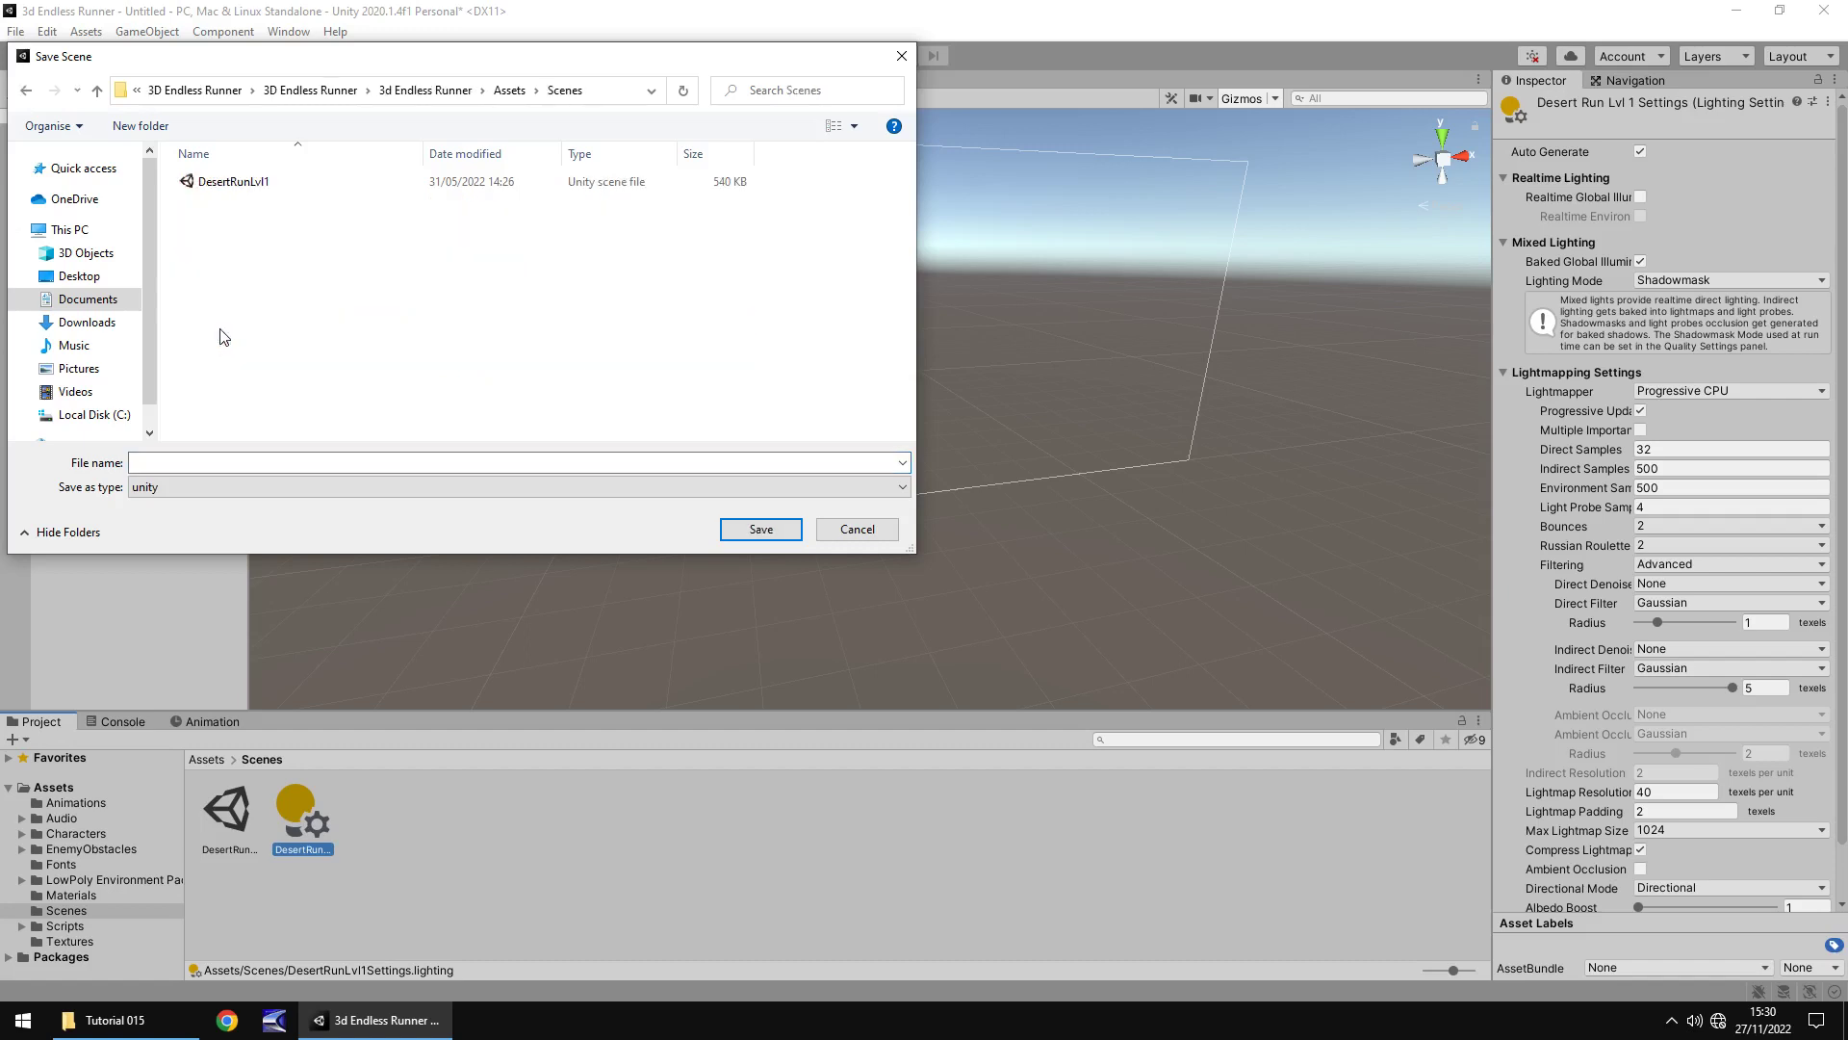
pyautogui.click(208, 459)
pyautogui.write('MainMenu')
pyautogui.click(761, 530)
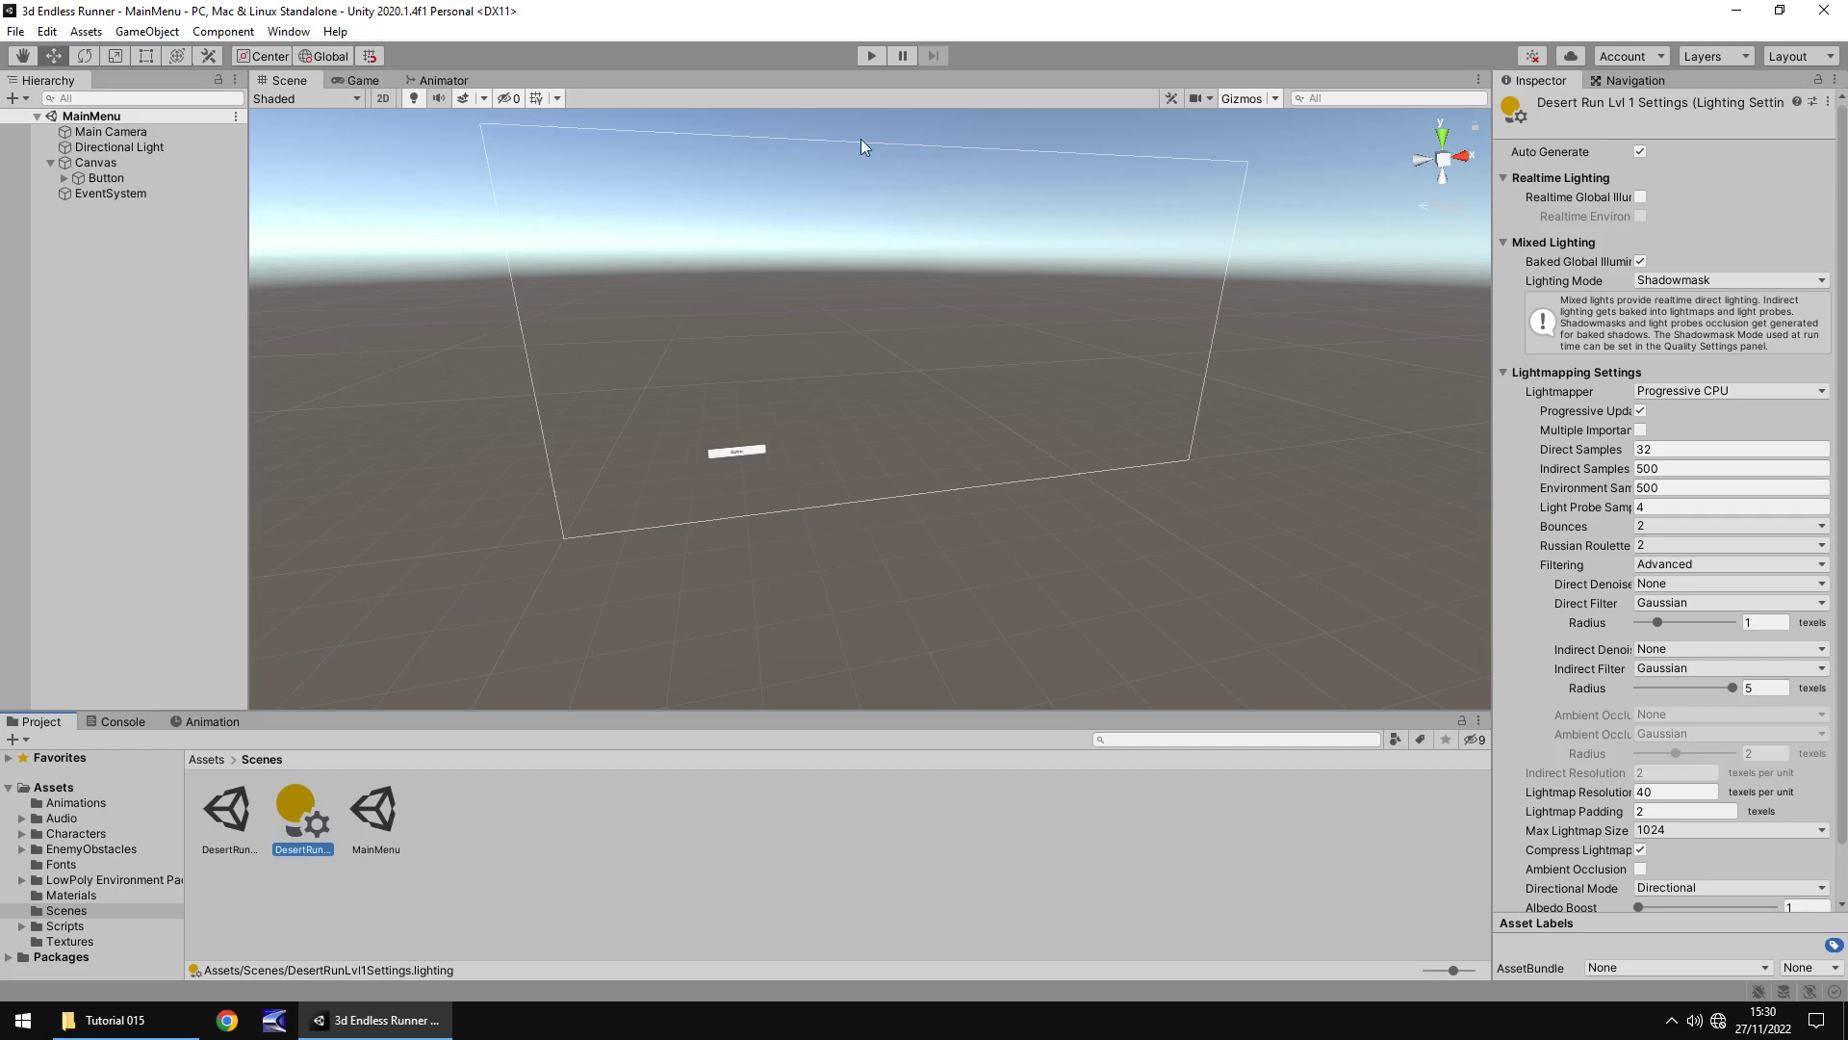
pyautogui.click(870, 56)
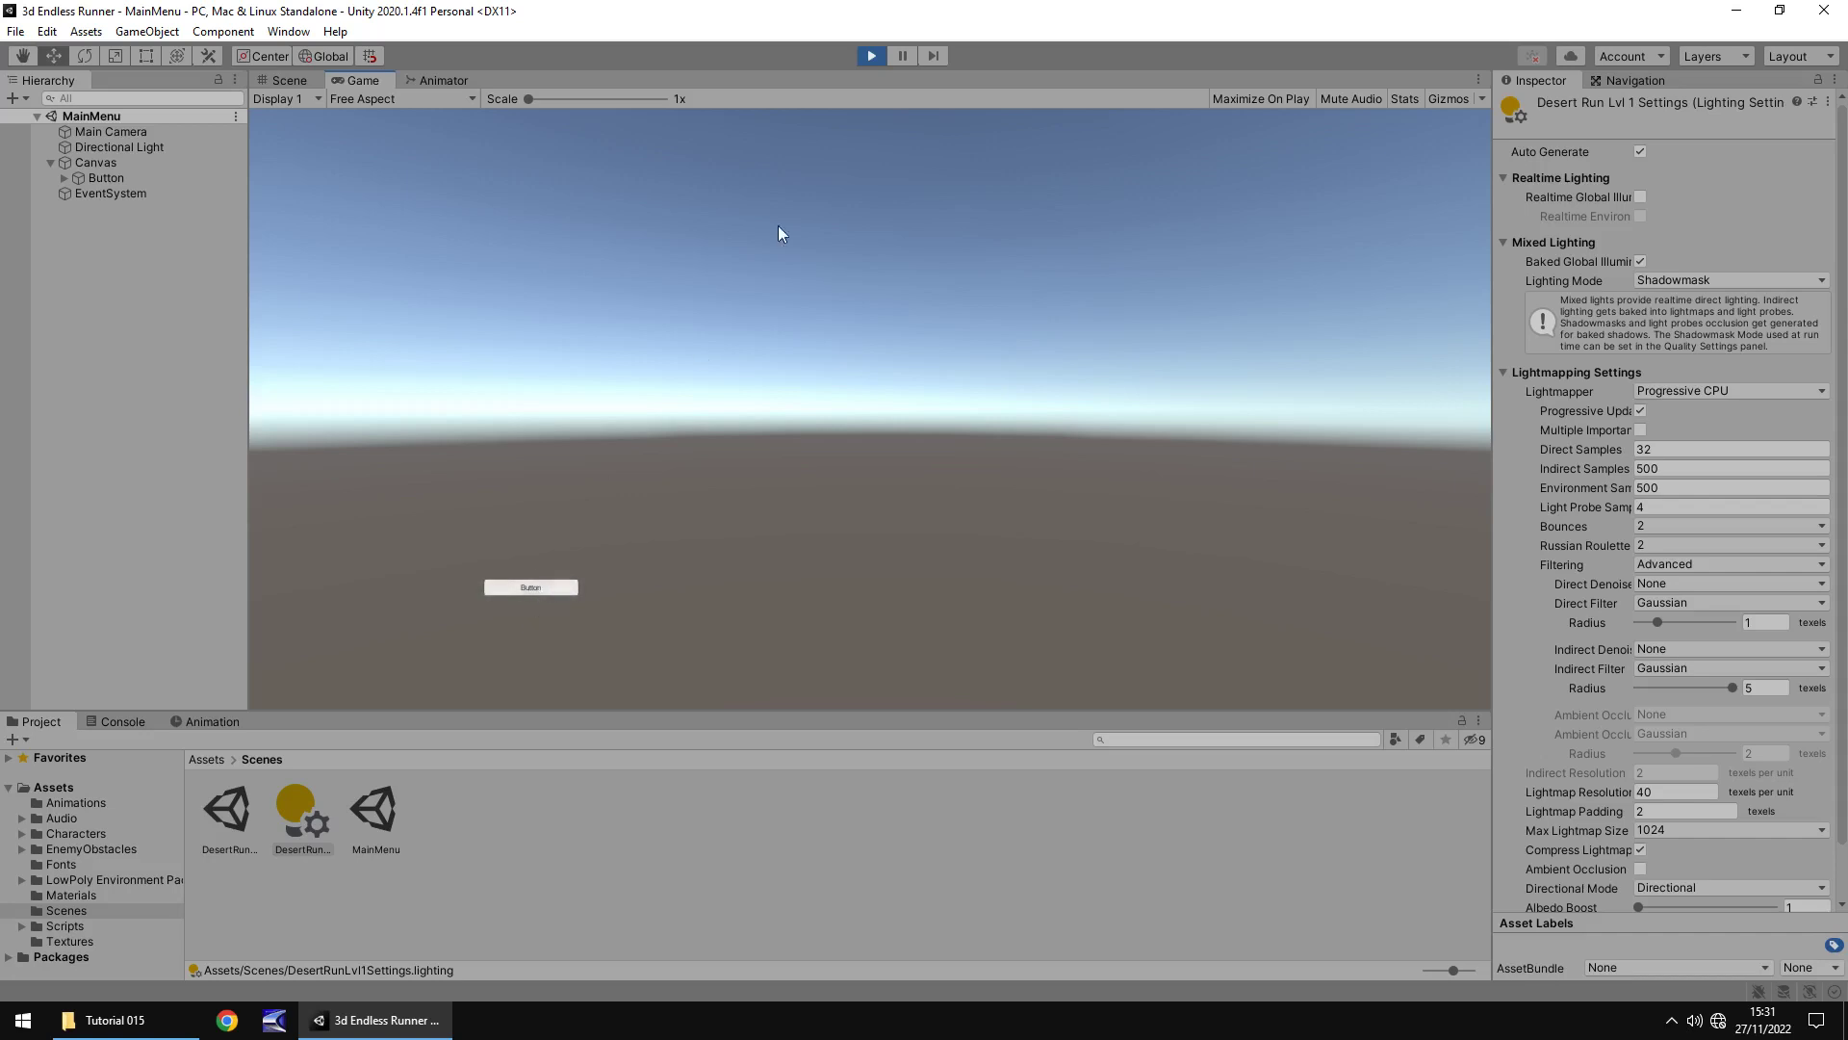
pyautogui.click(871, 58)
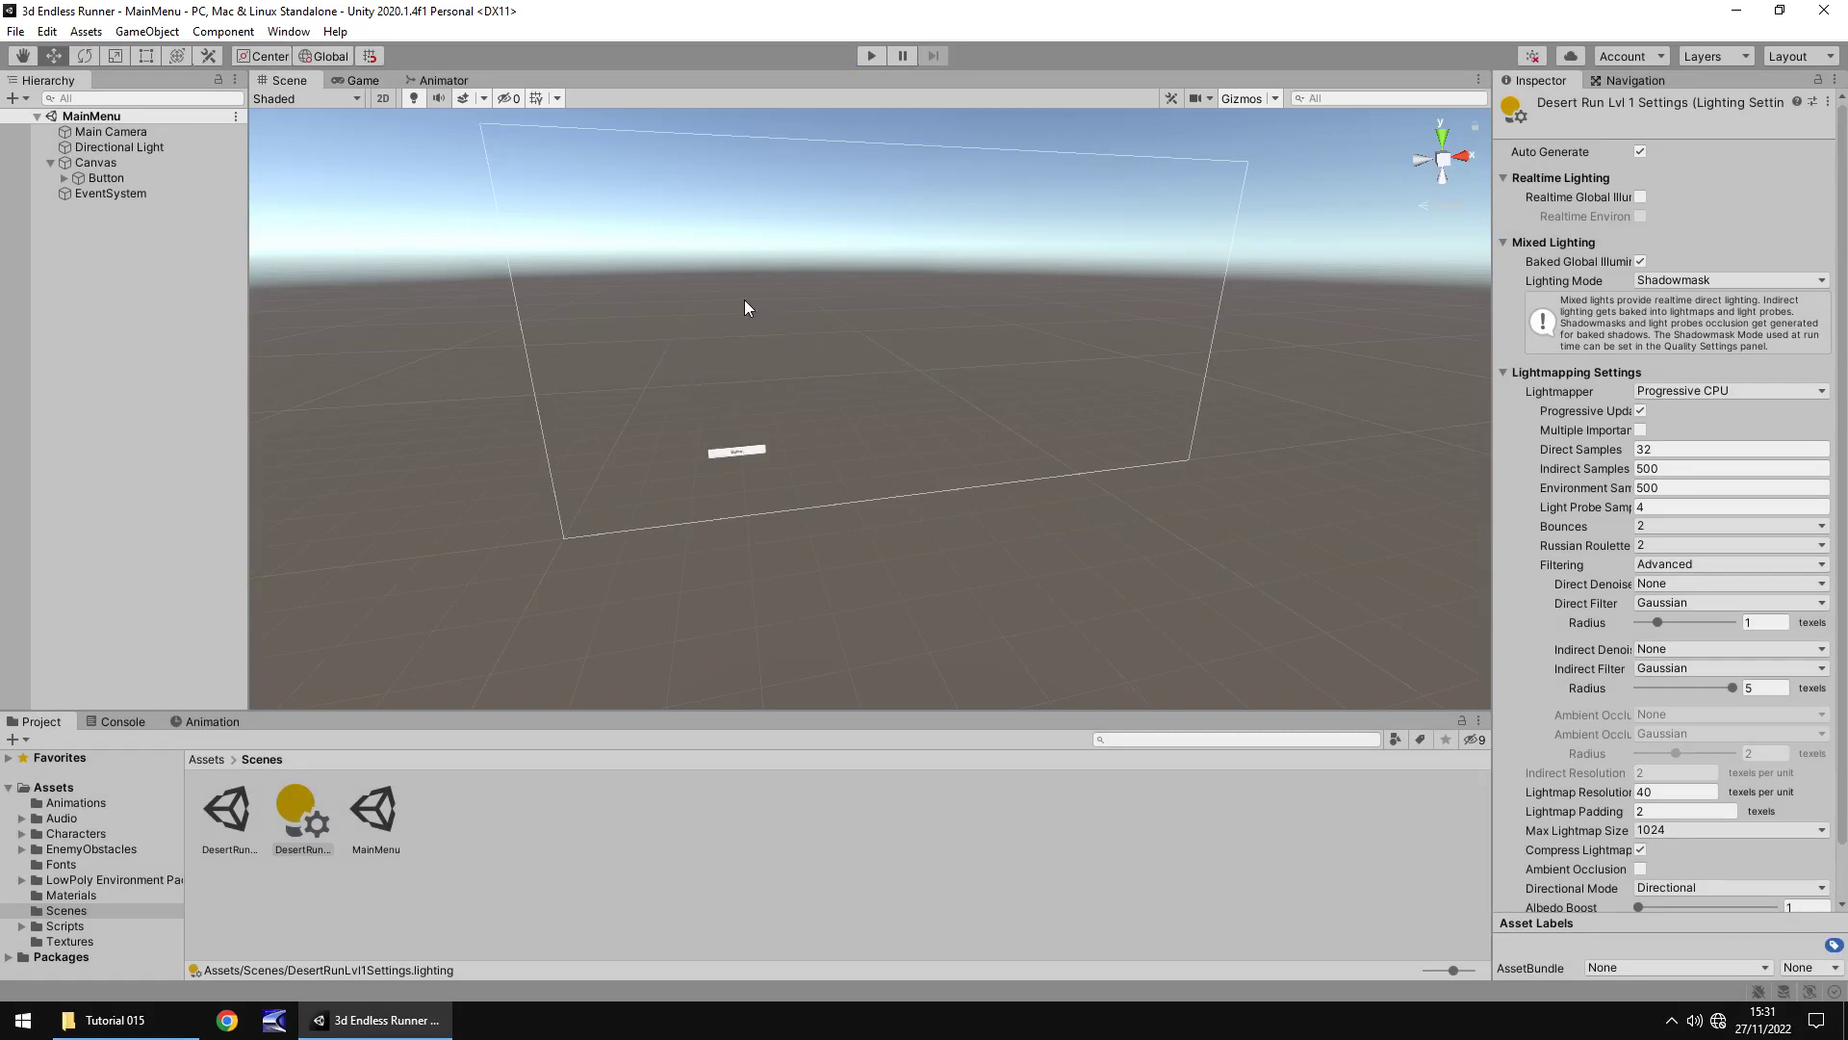
# - Rename the Button object to PlayGame
pyautogui.click(102, 179)
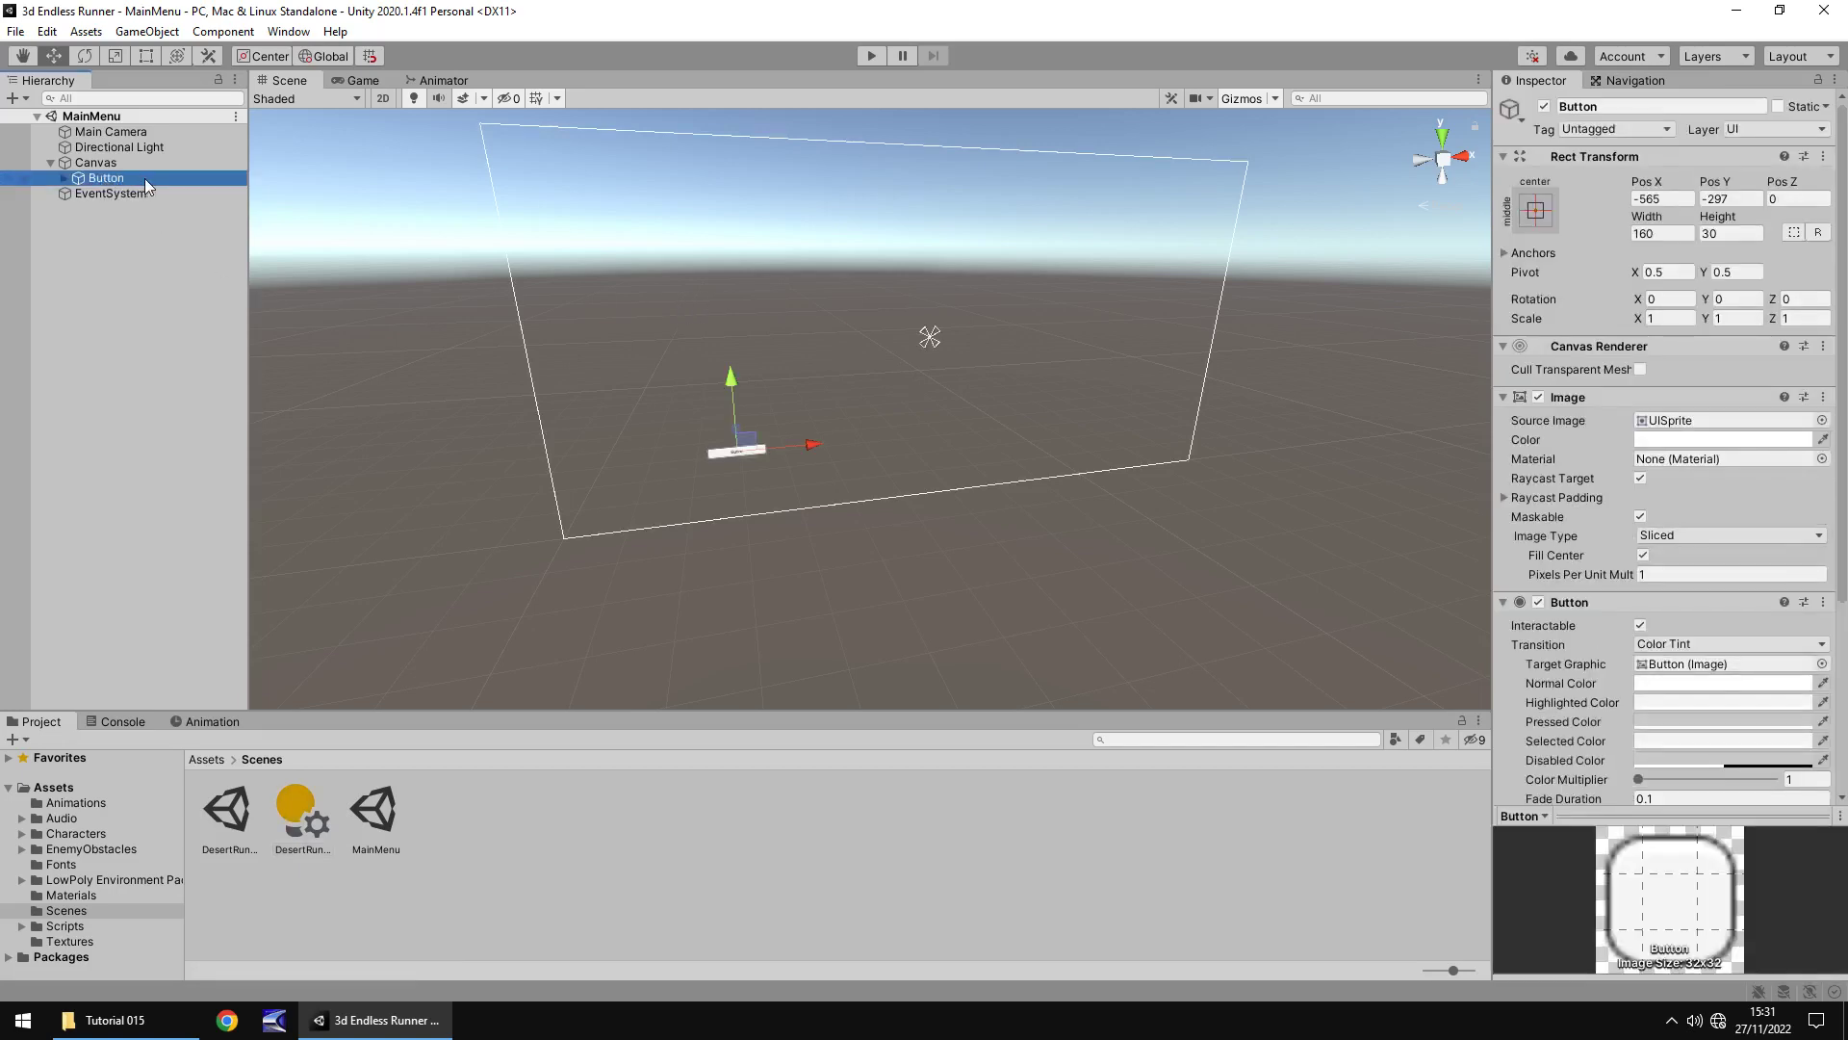
pyautogui.click(142, 177)
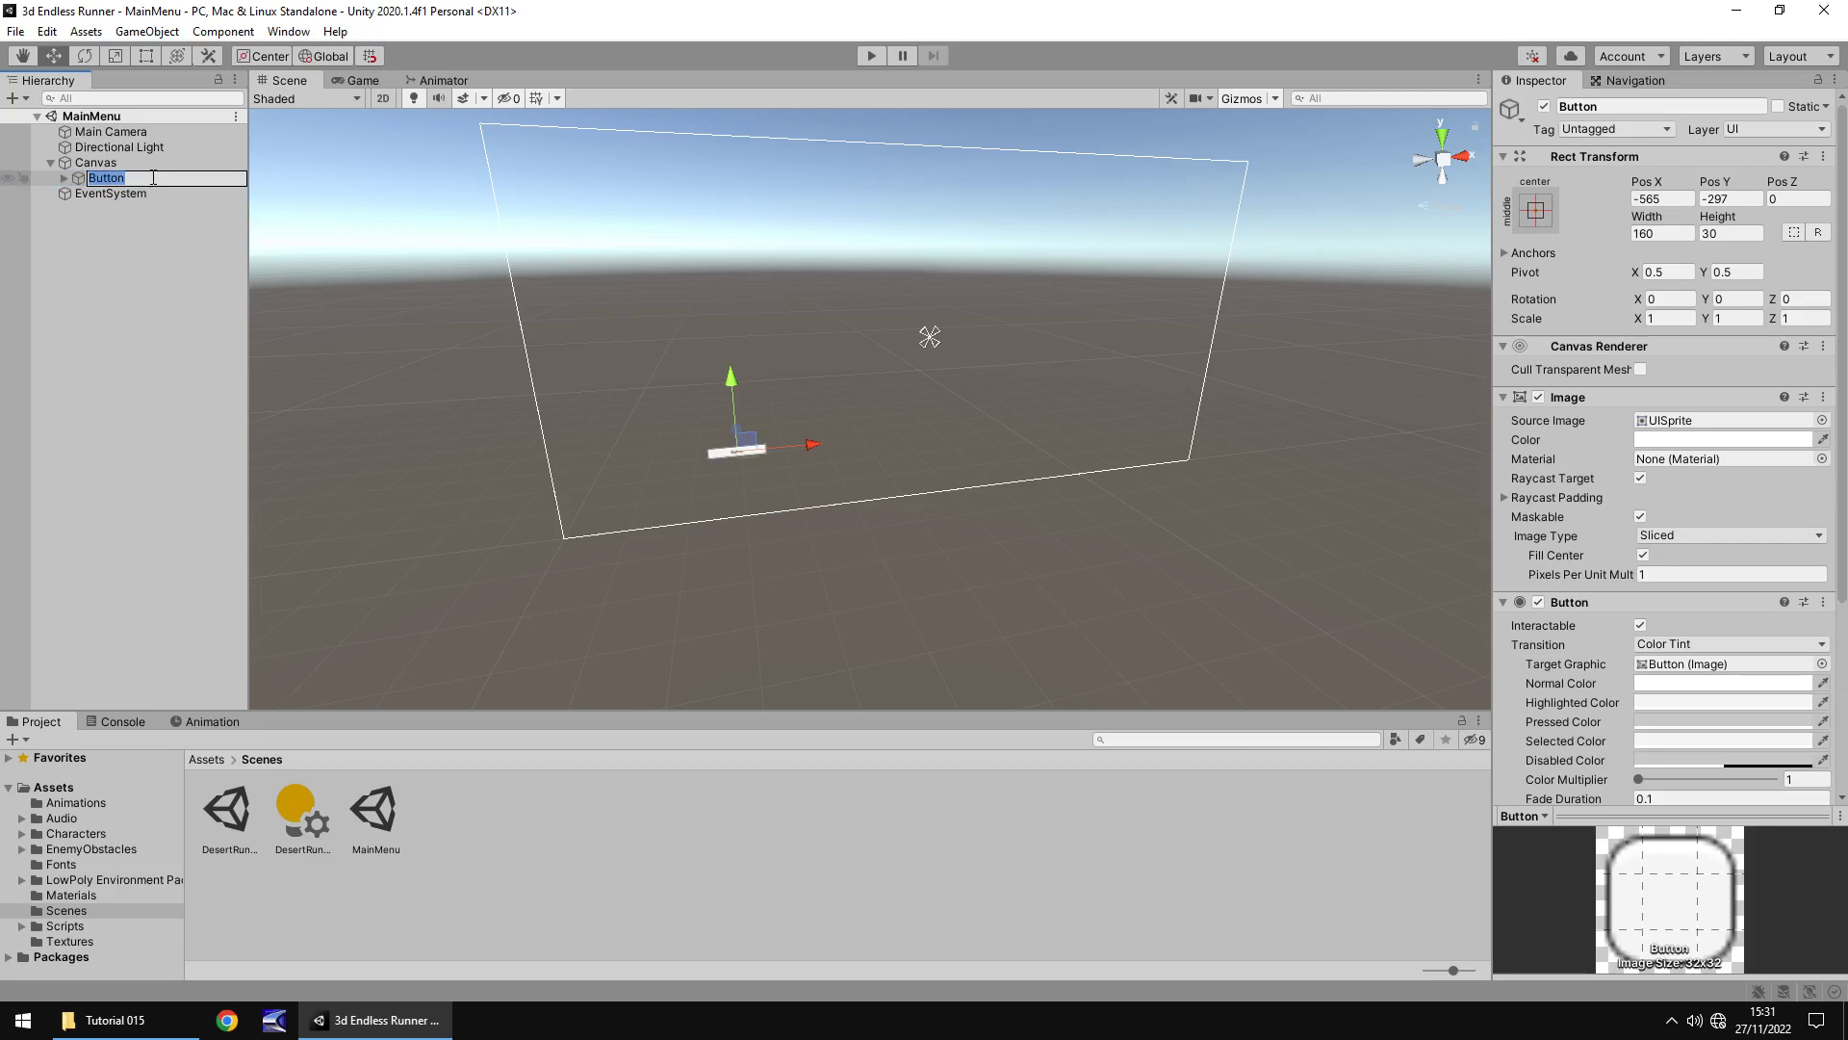
pyautogui.write('PlayGame')
pyautogui.press('Return')
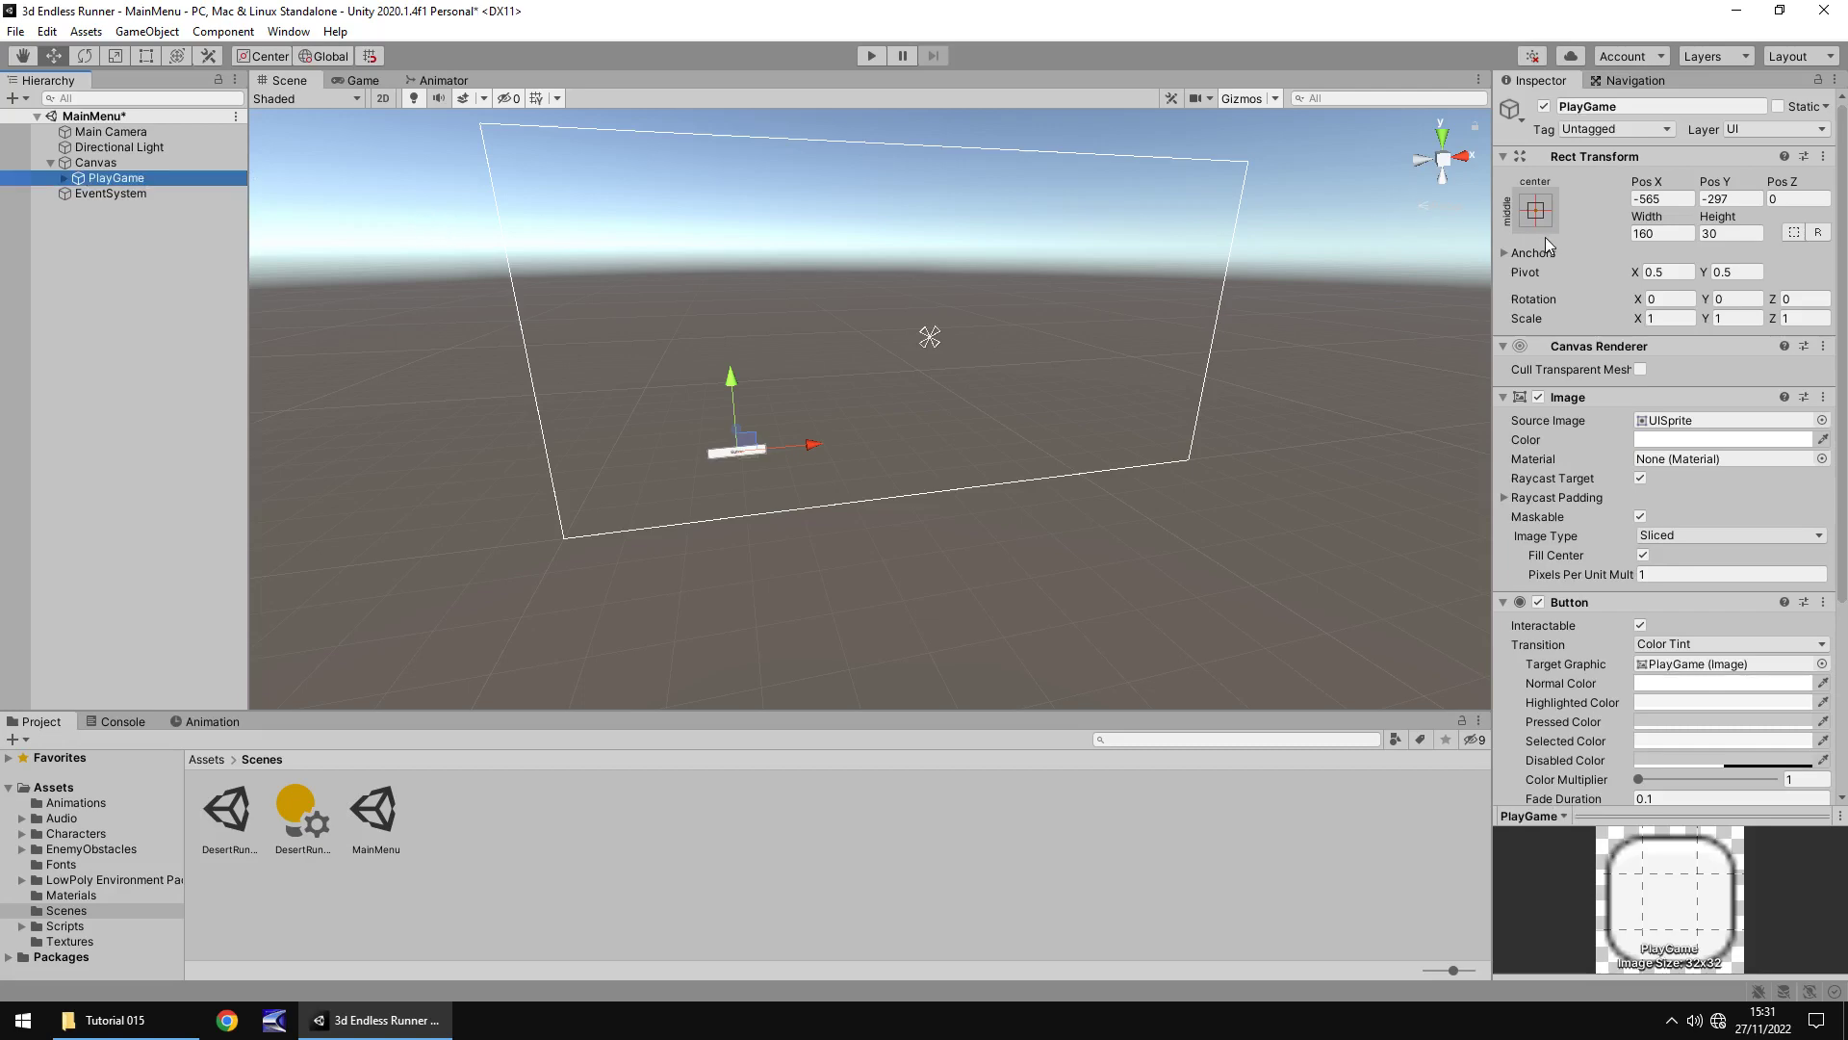
# - Anchor PlayGame to the top centre, set Pos X and Y to 0, and move it down
pyautogui.click(1535, 210)
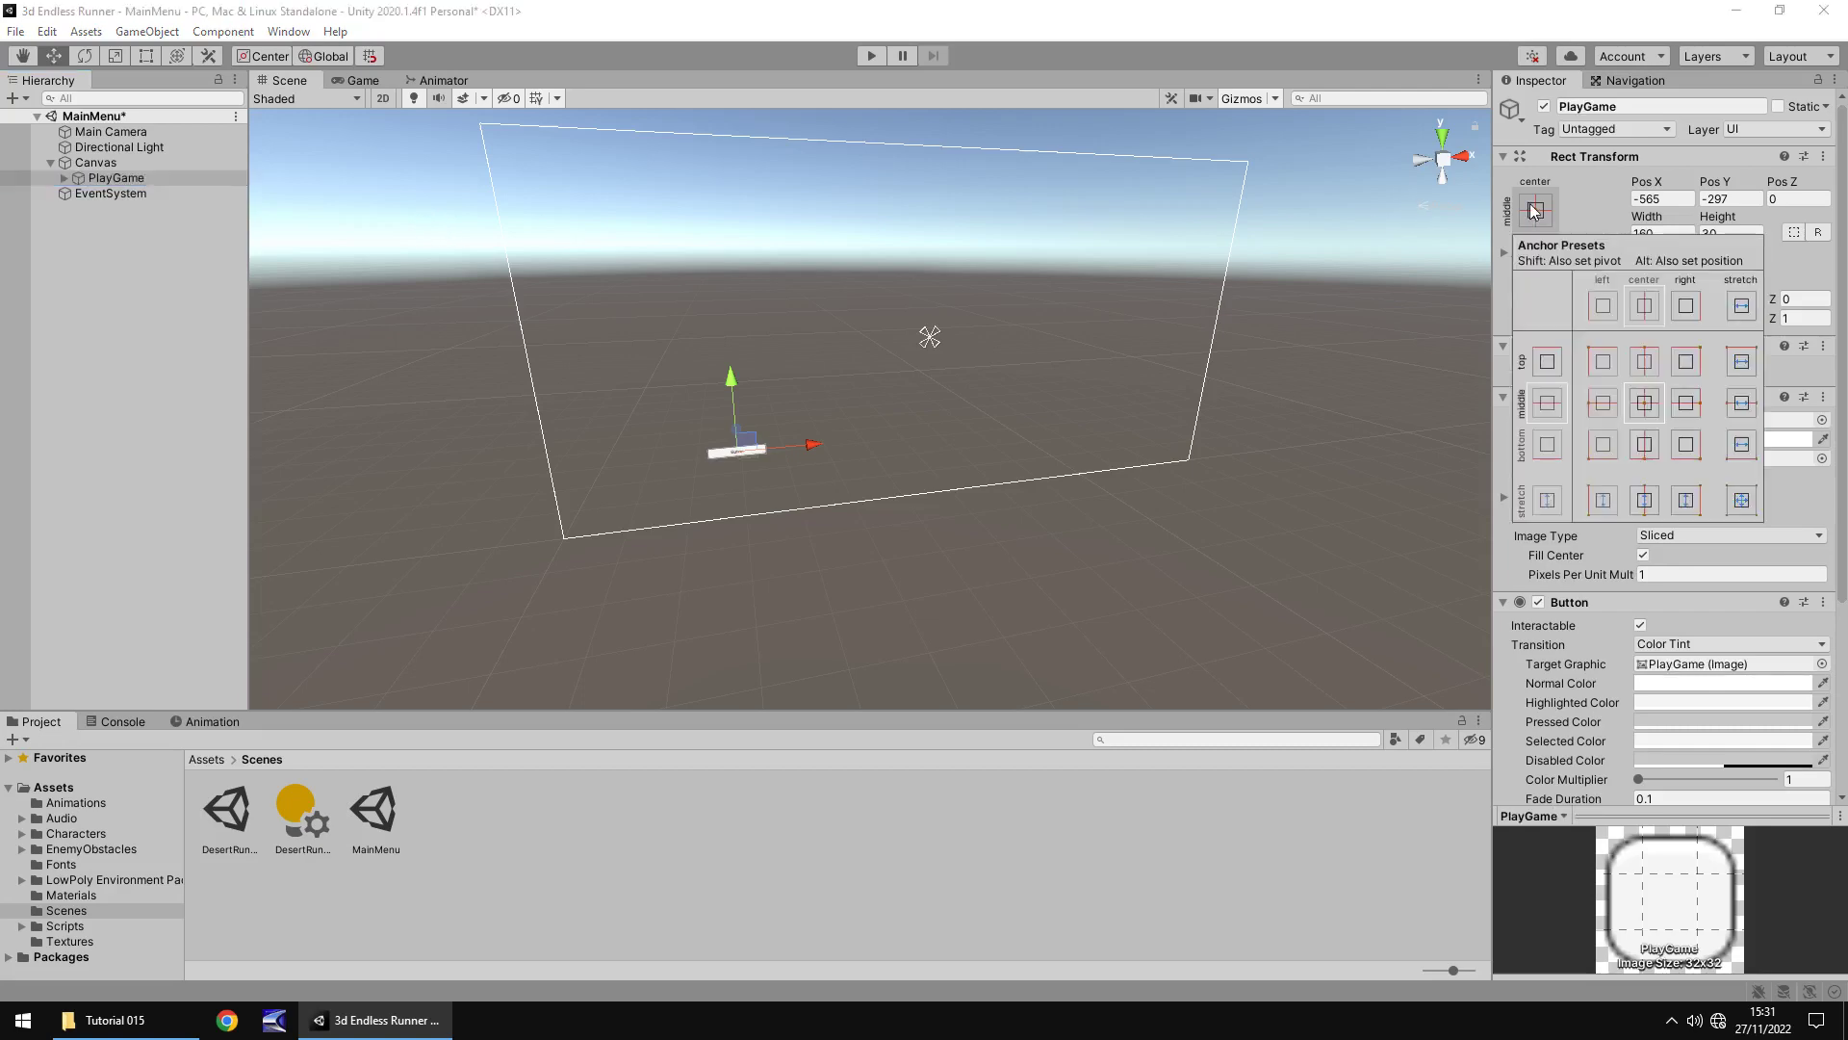
pyautogui.click(1647, 361)
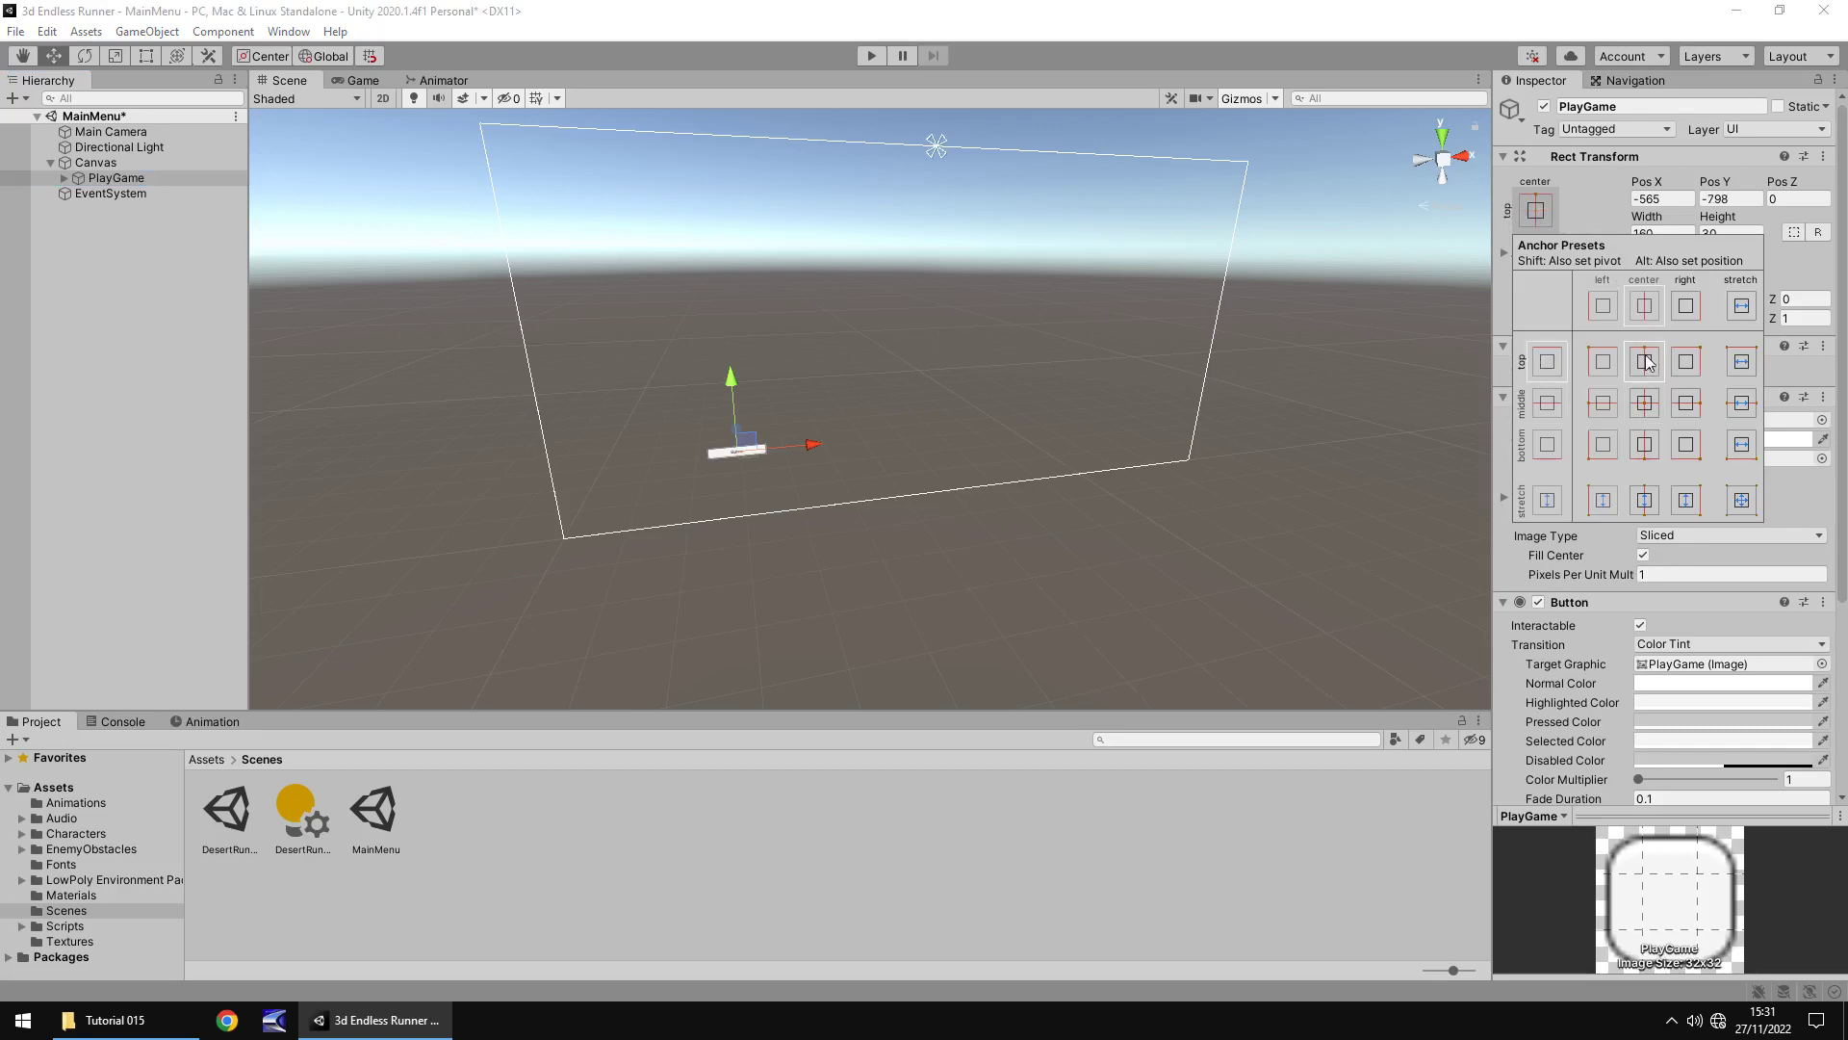
pyautogui.click(1659, 200)
pyautogui.write('0')
pyautogui.press('Tab')
pyautogui.write('0')
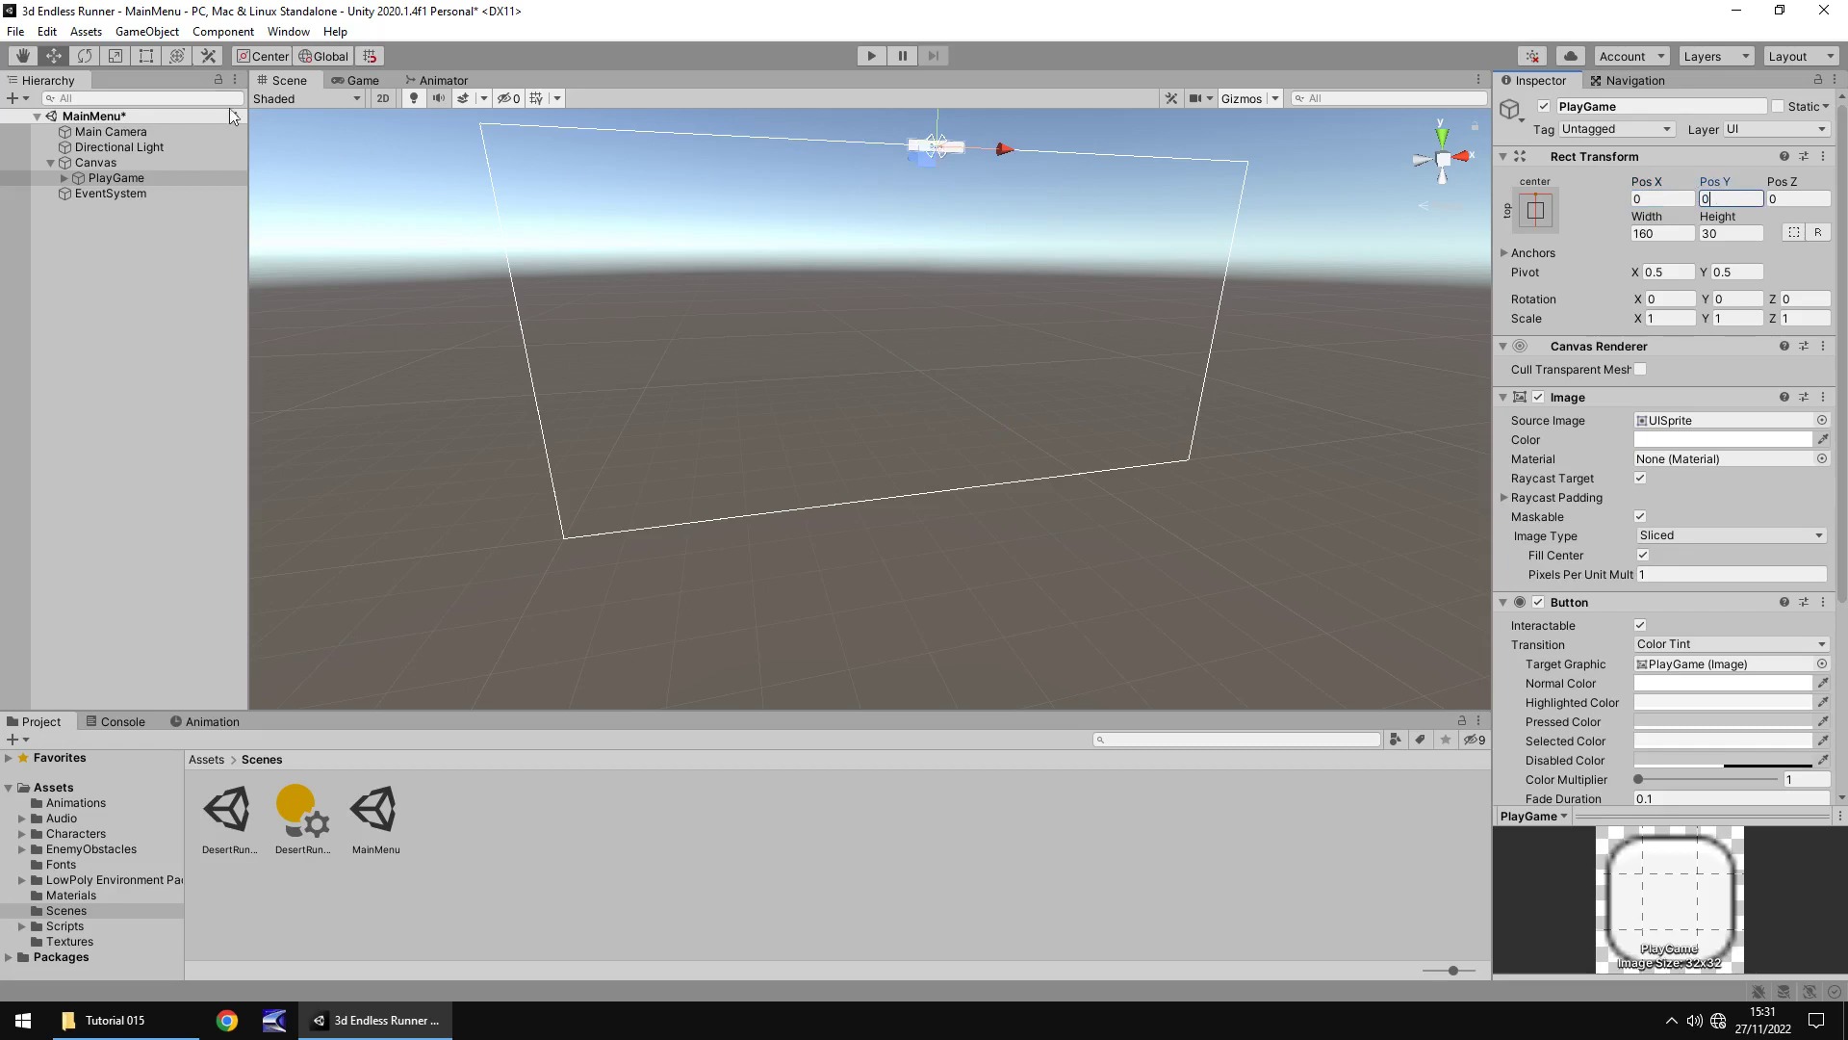
pyautogui.moveTo(941, 127); pyautogui.dragTo(936, 289)
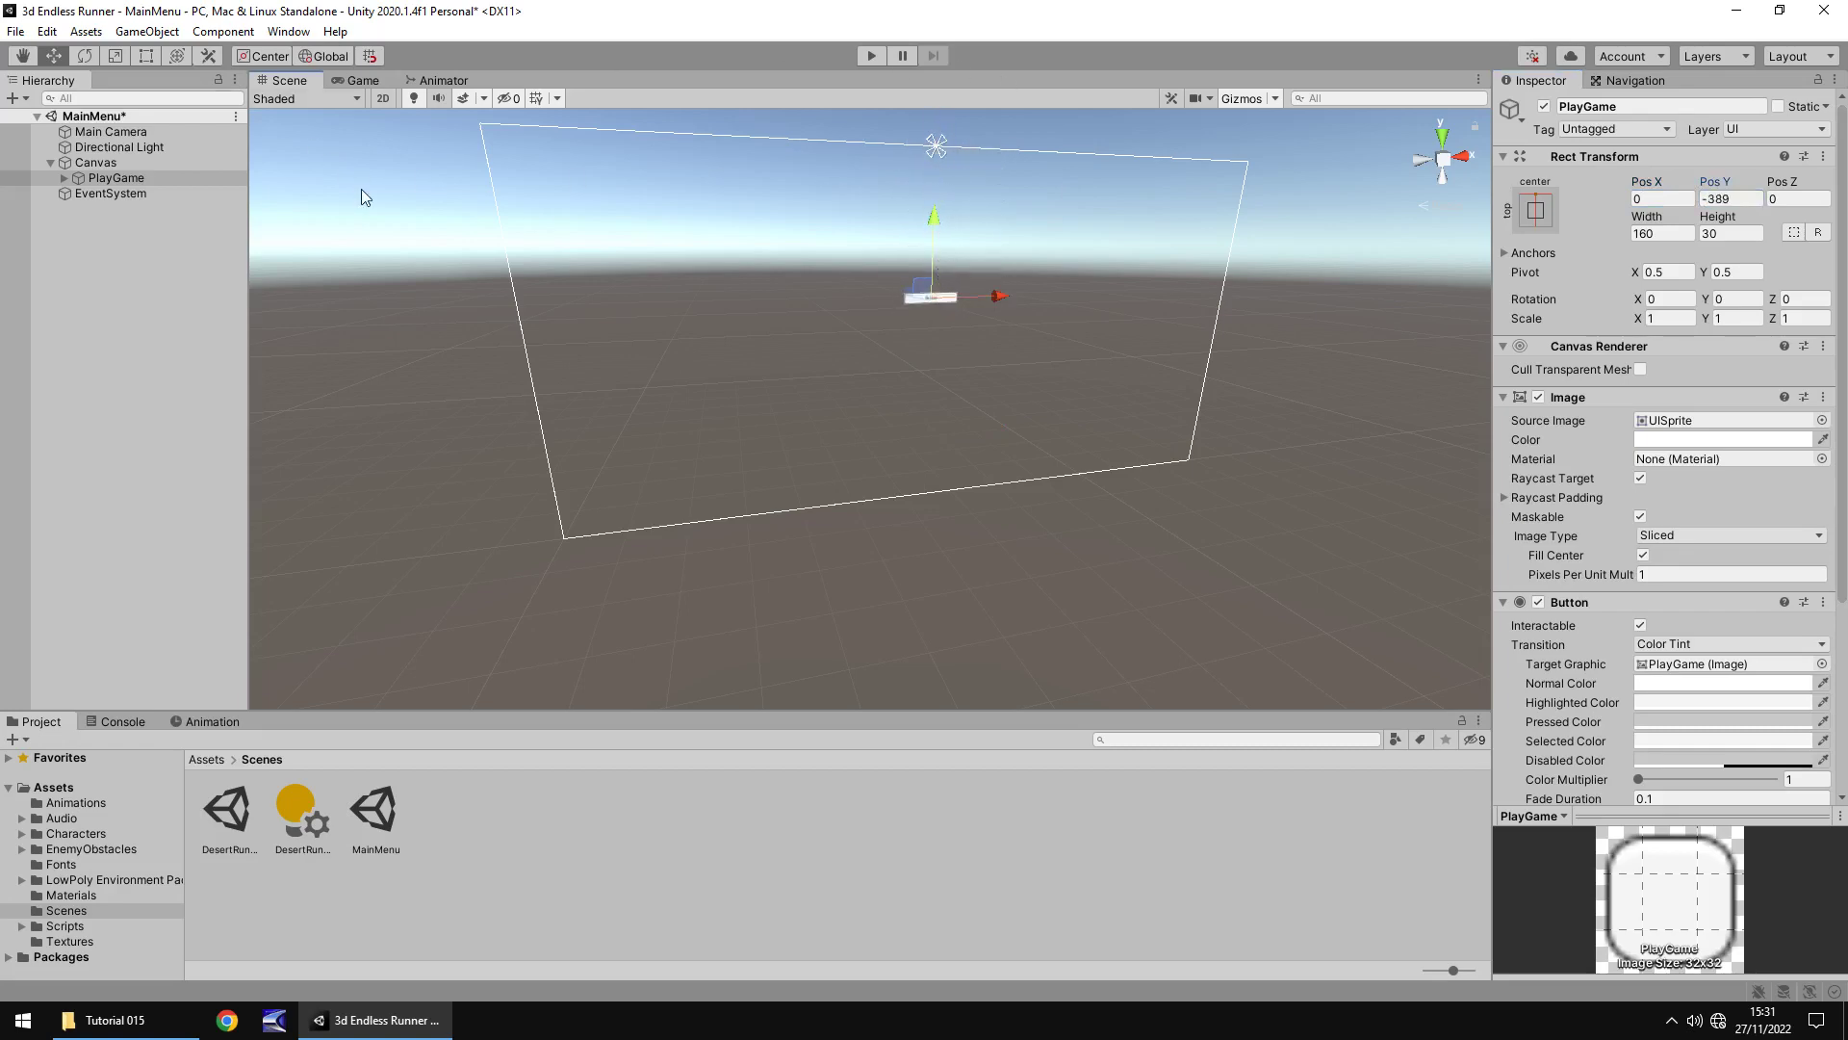
pyautogui.click(364, 81)
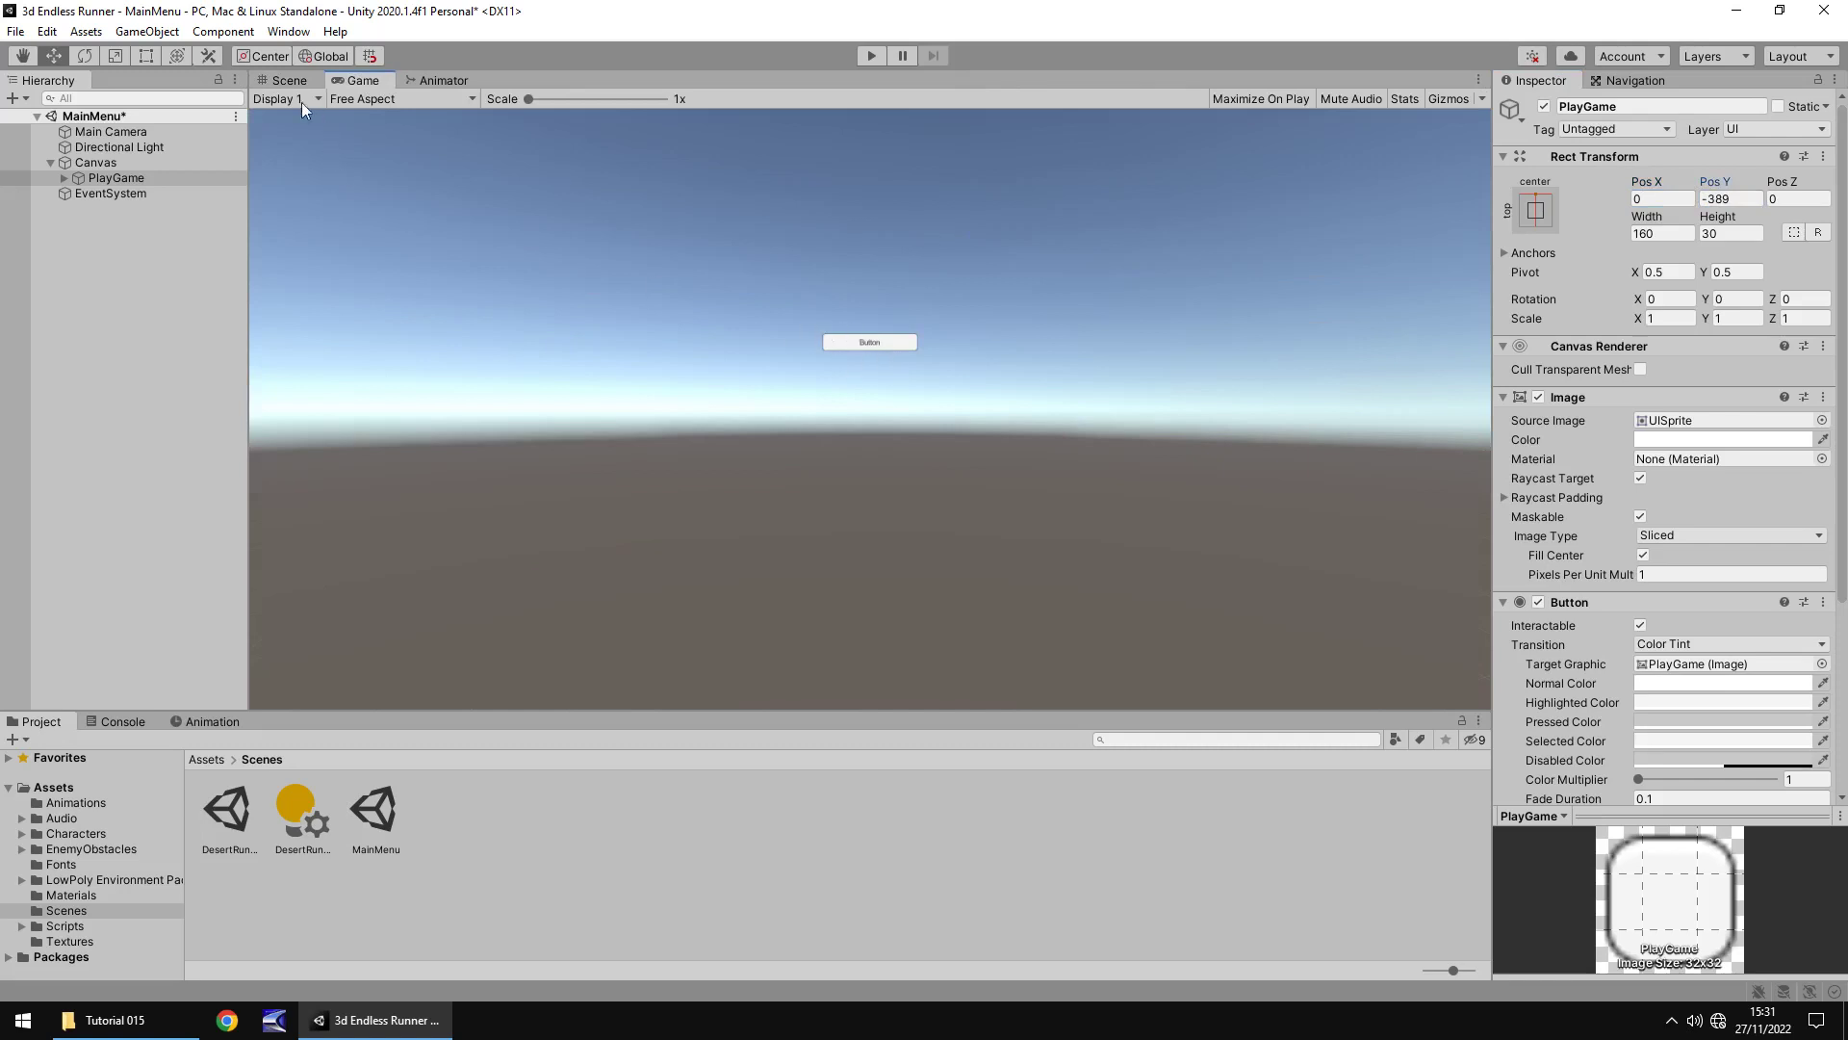
pyautogui.click(287, 80)
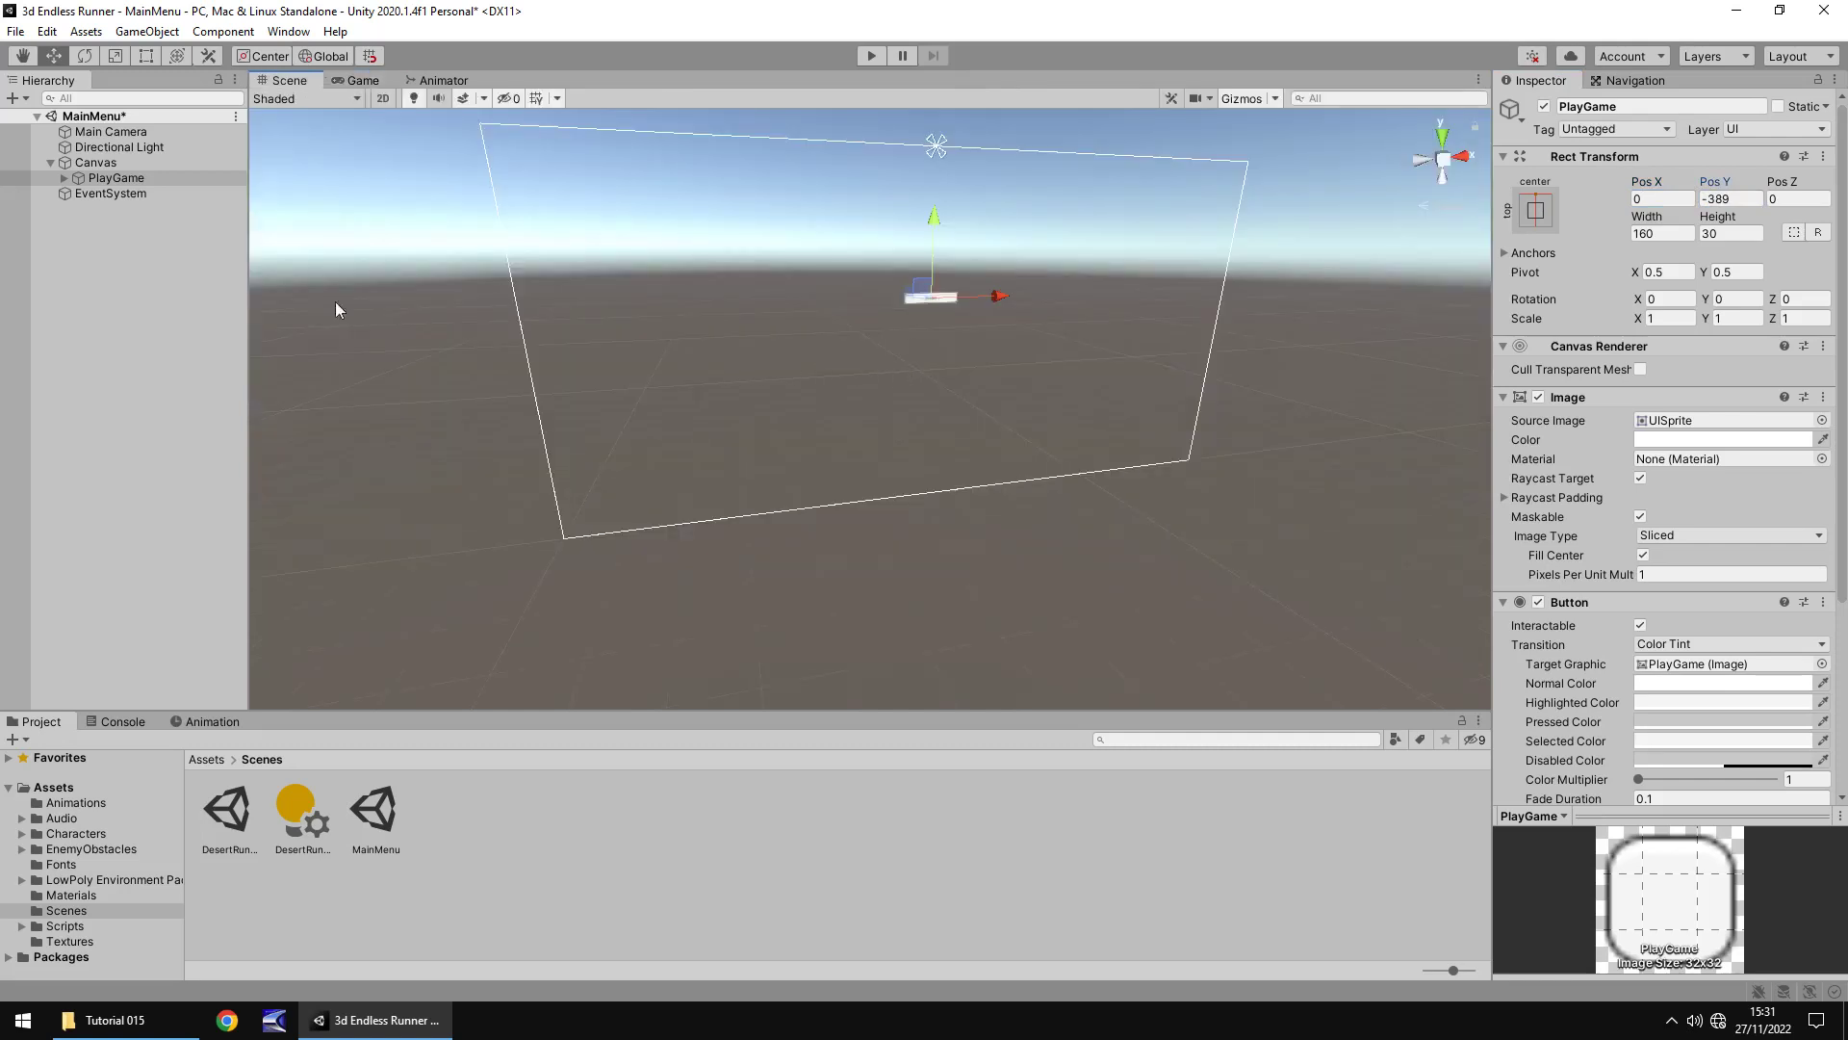
# - Enlarge the PlayGame button with the Rect Tool and check it in the Game view
pyautogui.scroll(-5, 1723, 466)
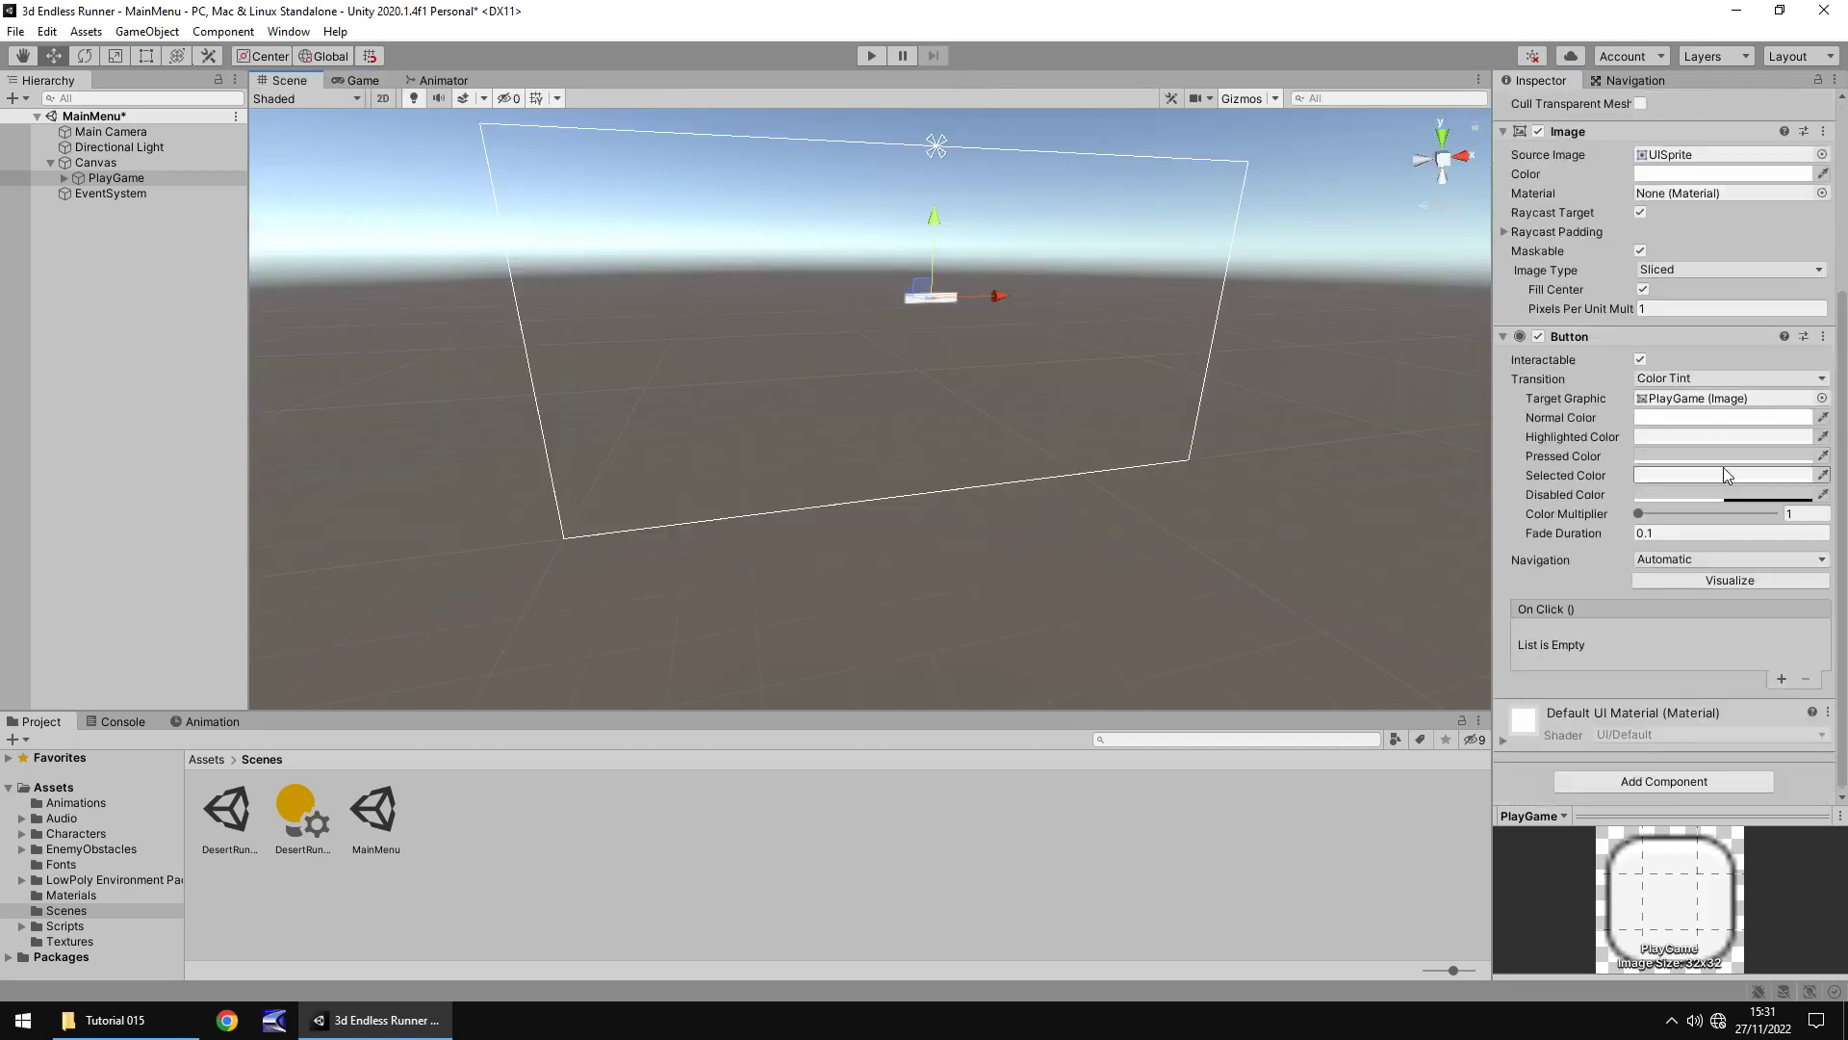
pyautogui.click(147, 56)
pyautogui.moveTo(955, 302)
pyautogui.mouseDown()
pyautogui.moveTo(1041, 323)
pyautogui.moveTo(982, 306)
pyautogui.mouseUp()
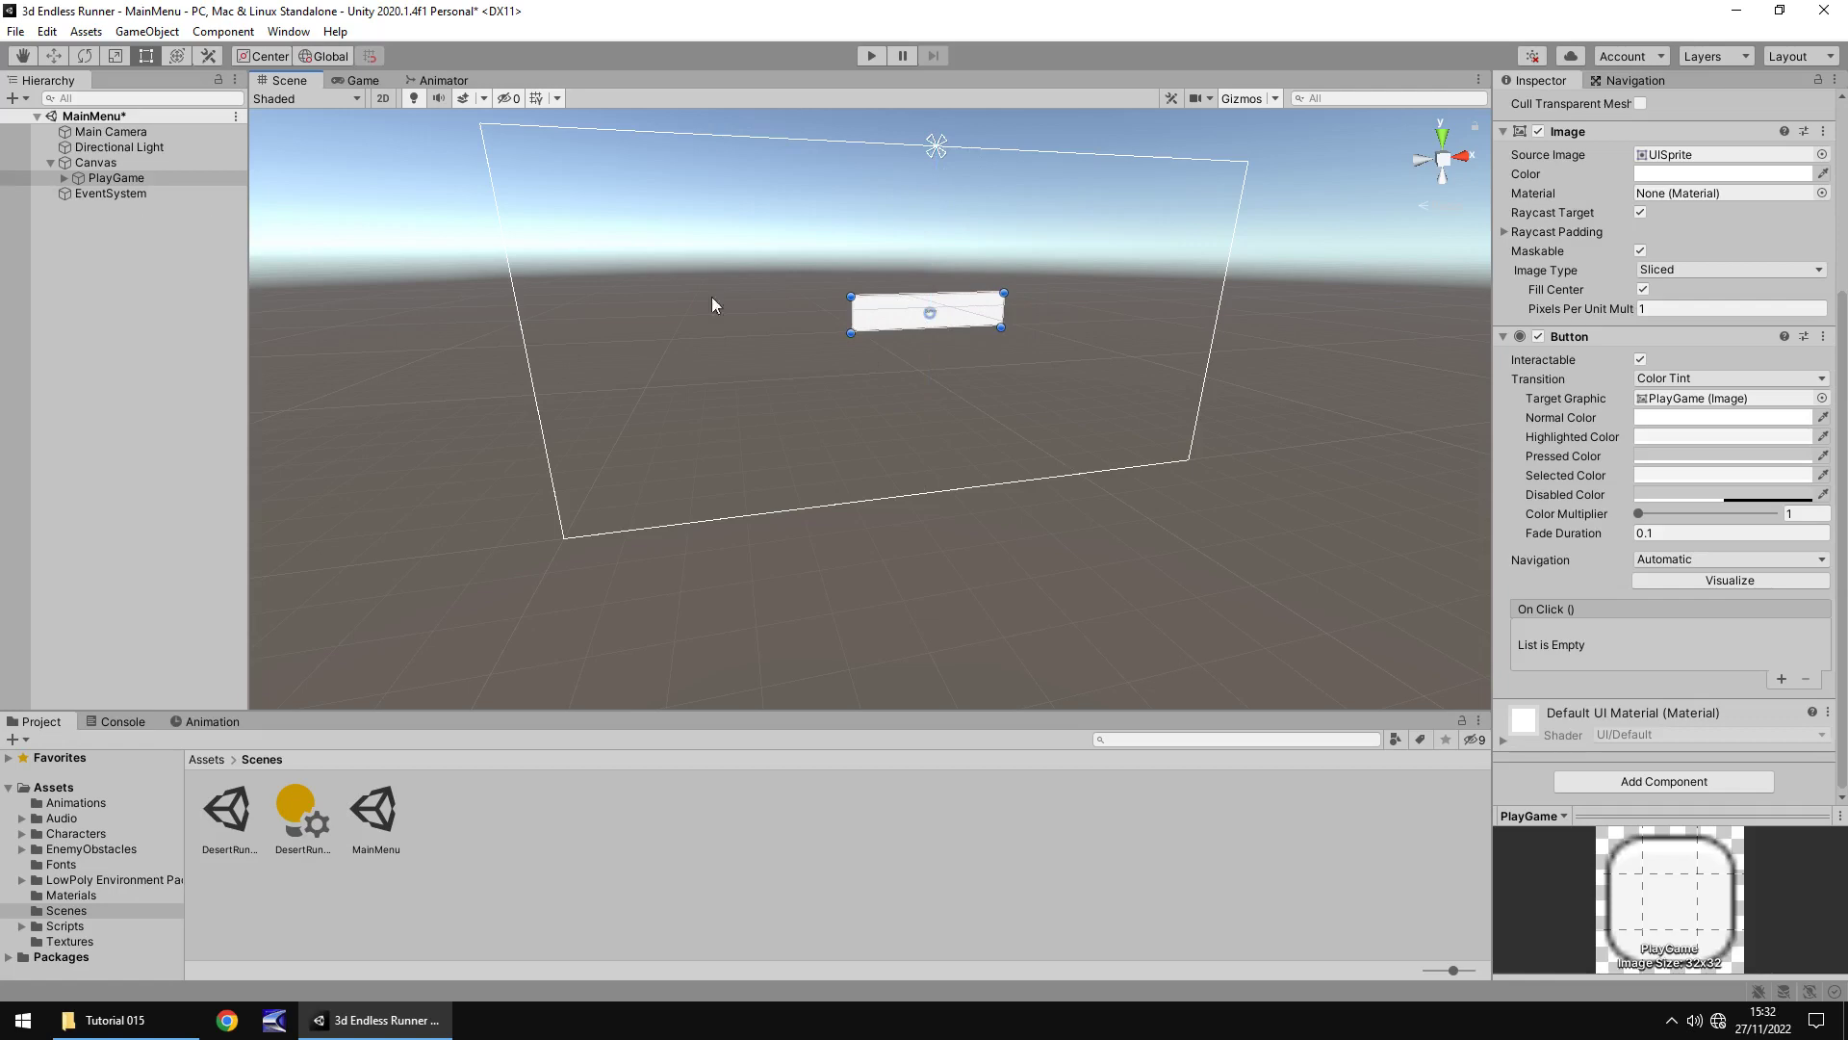
pyautogui.click(361, 80)
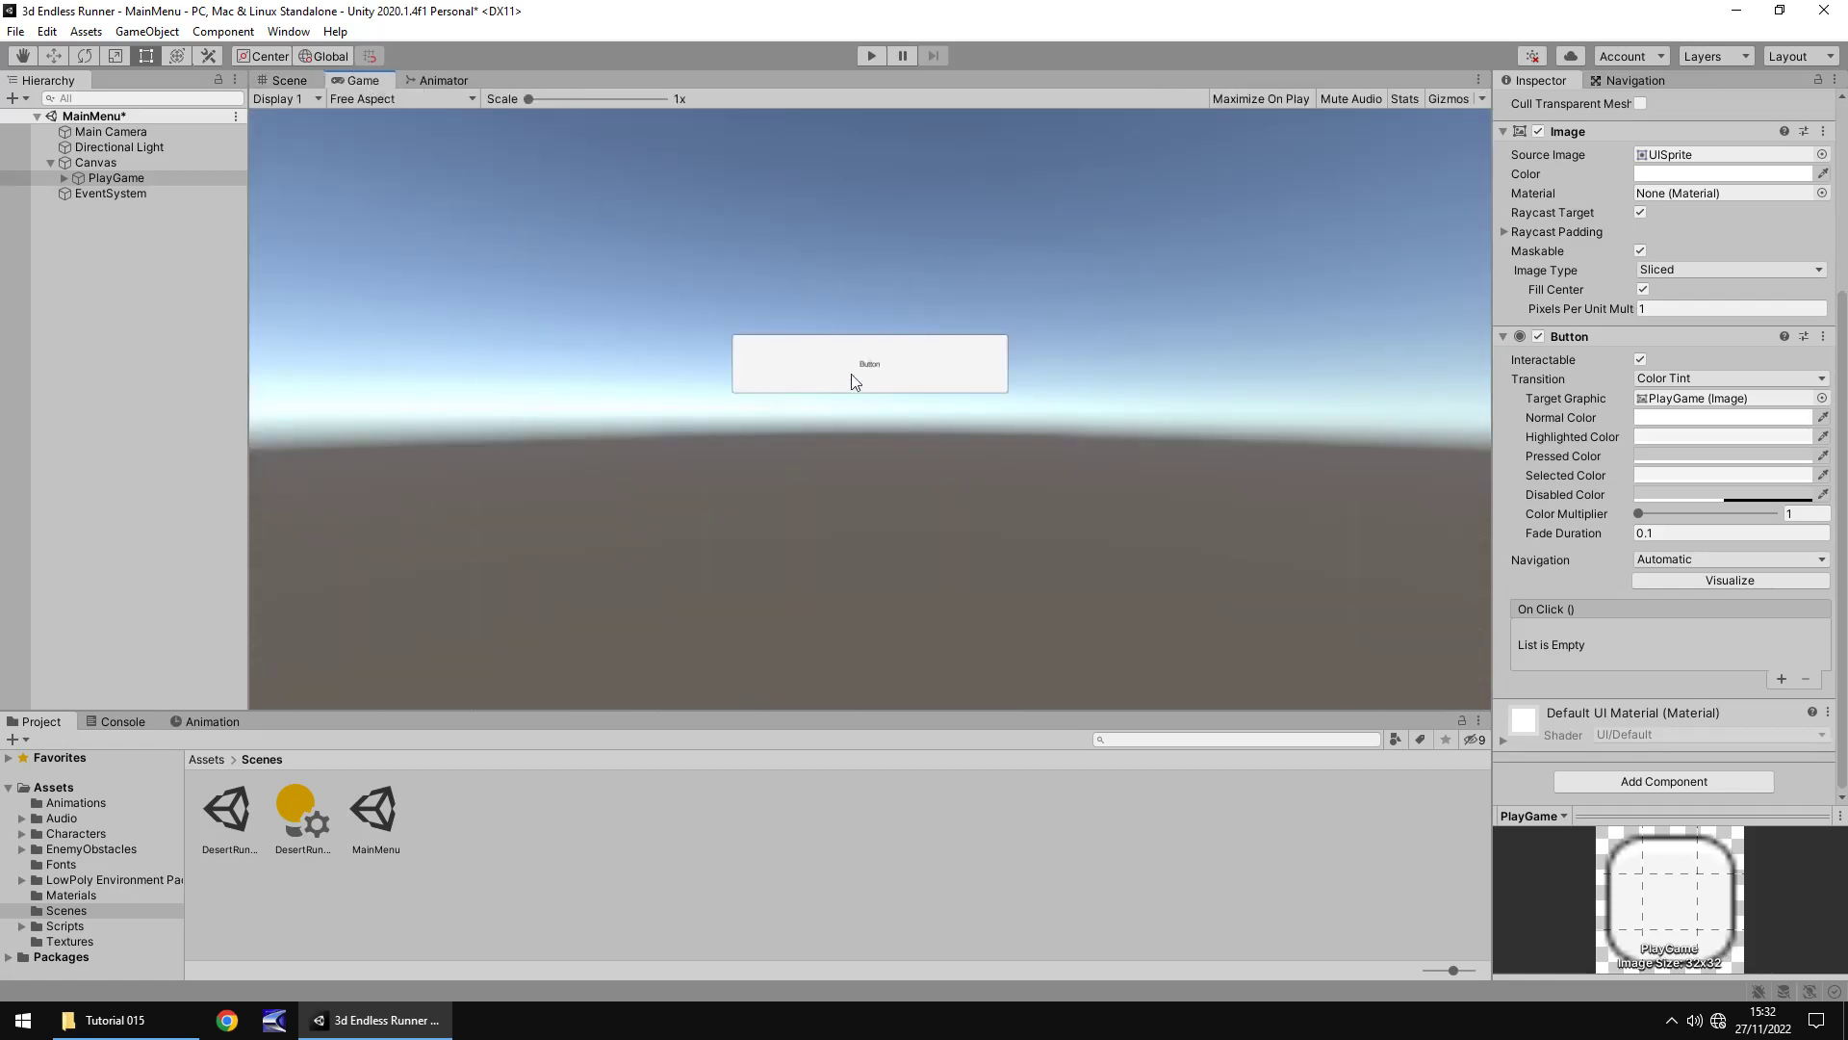
pyautogui.click(287, 77)
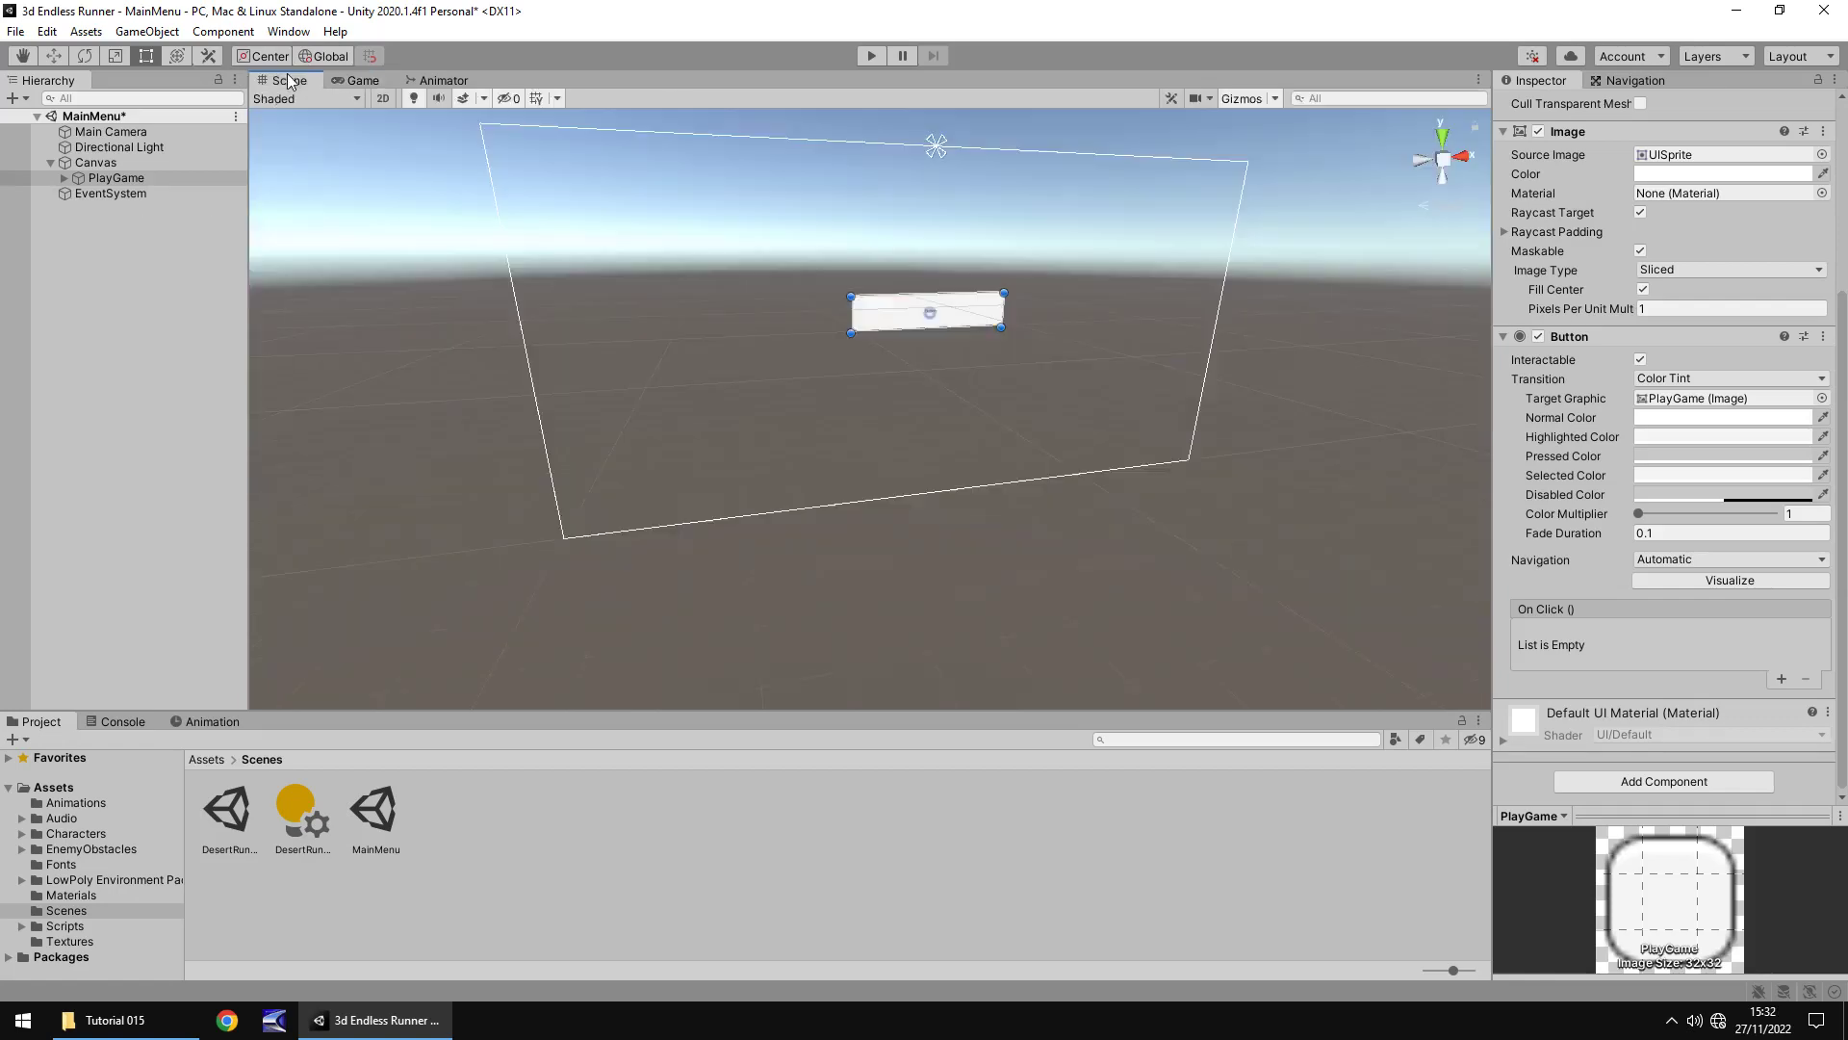
pyautogui.click(64, 179)
# - Set the button's label text to PLAY GAME in the Qarmic sans Abridged font
pyautogui.click(107, 193)
pyautogui.click(1588, 339)
pyautogui.write('PL')
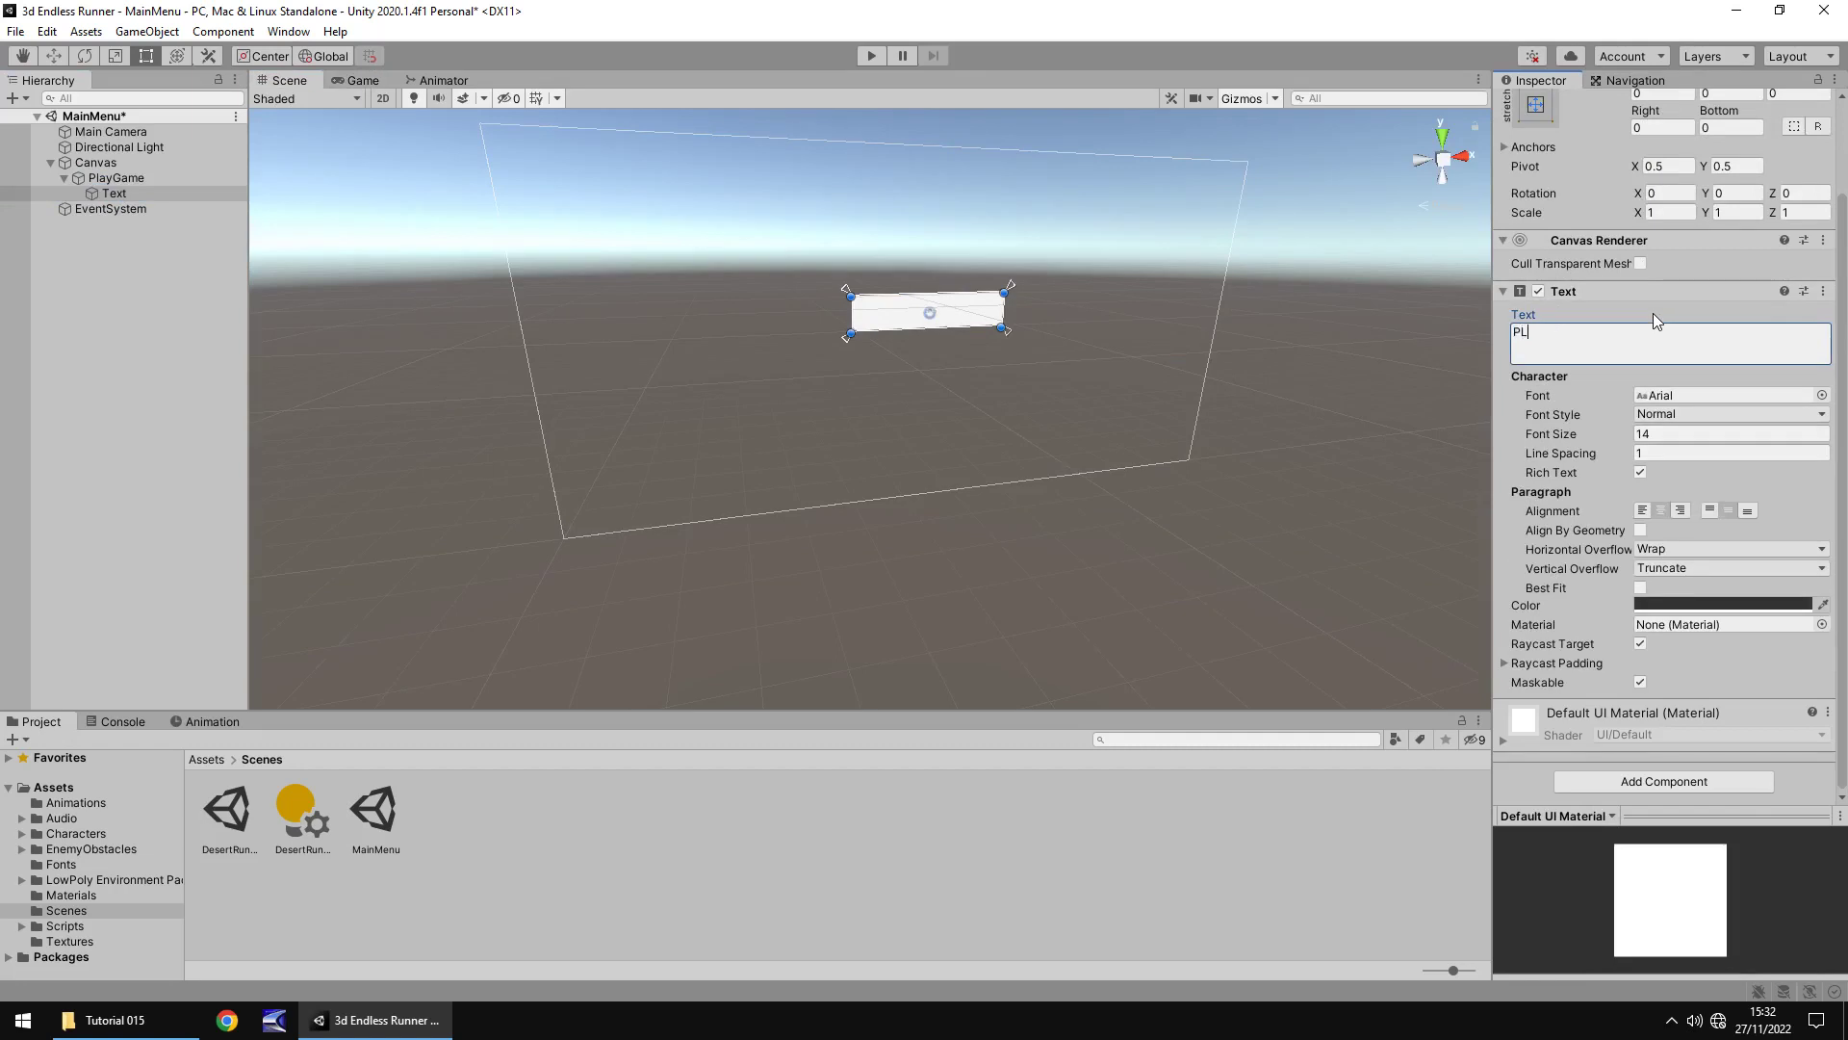
pyautogui.write('AY GAME')
pyautogui.click(1822, 394)
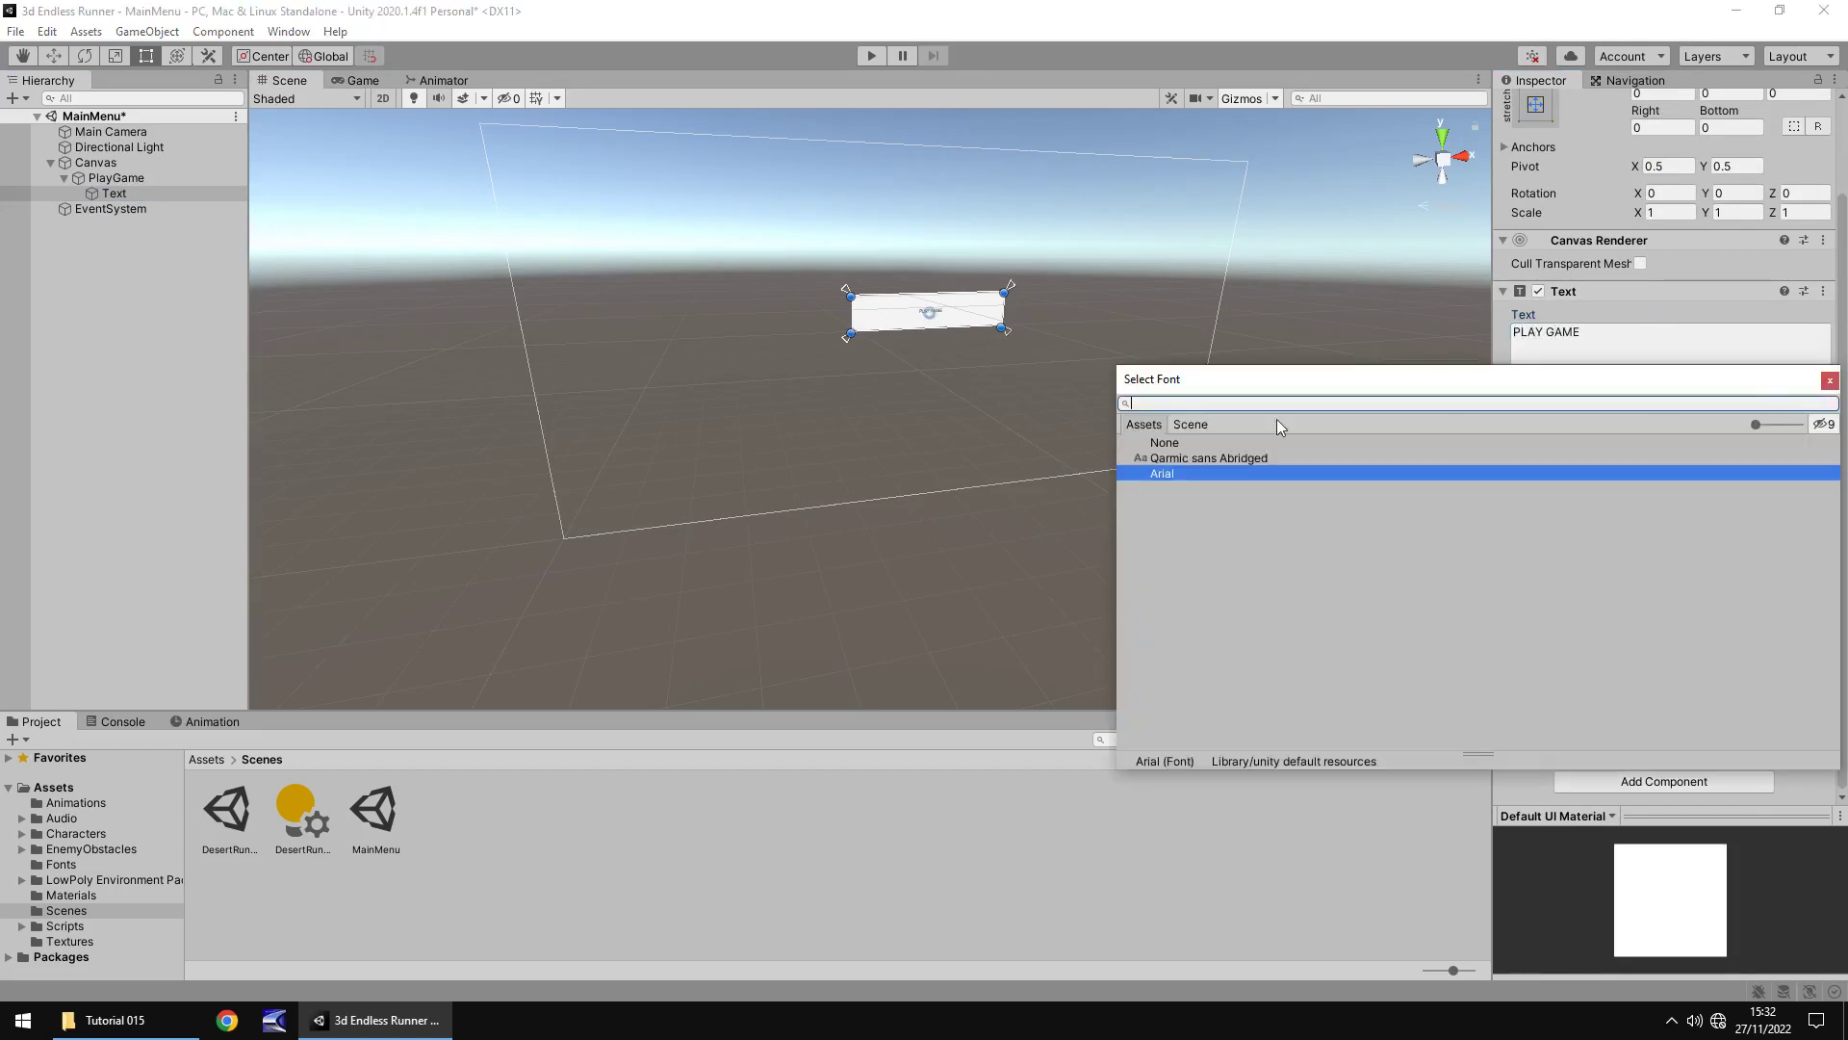
pyautogui.click(1227, 458)
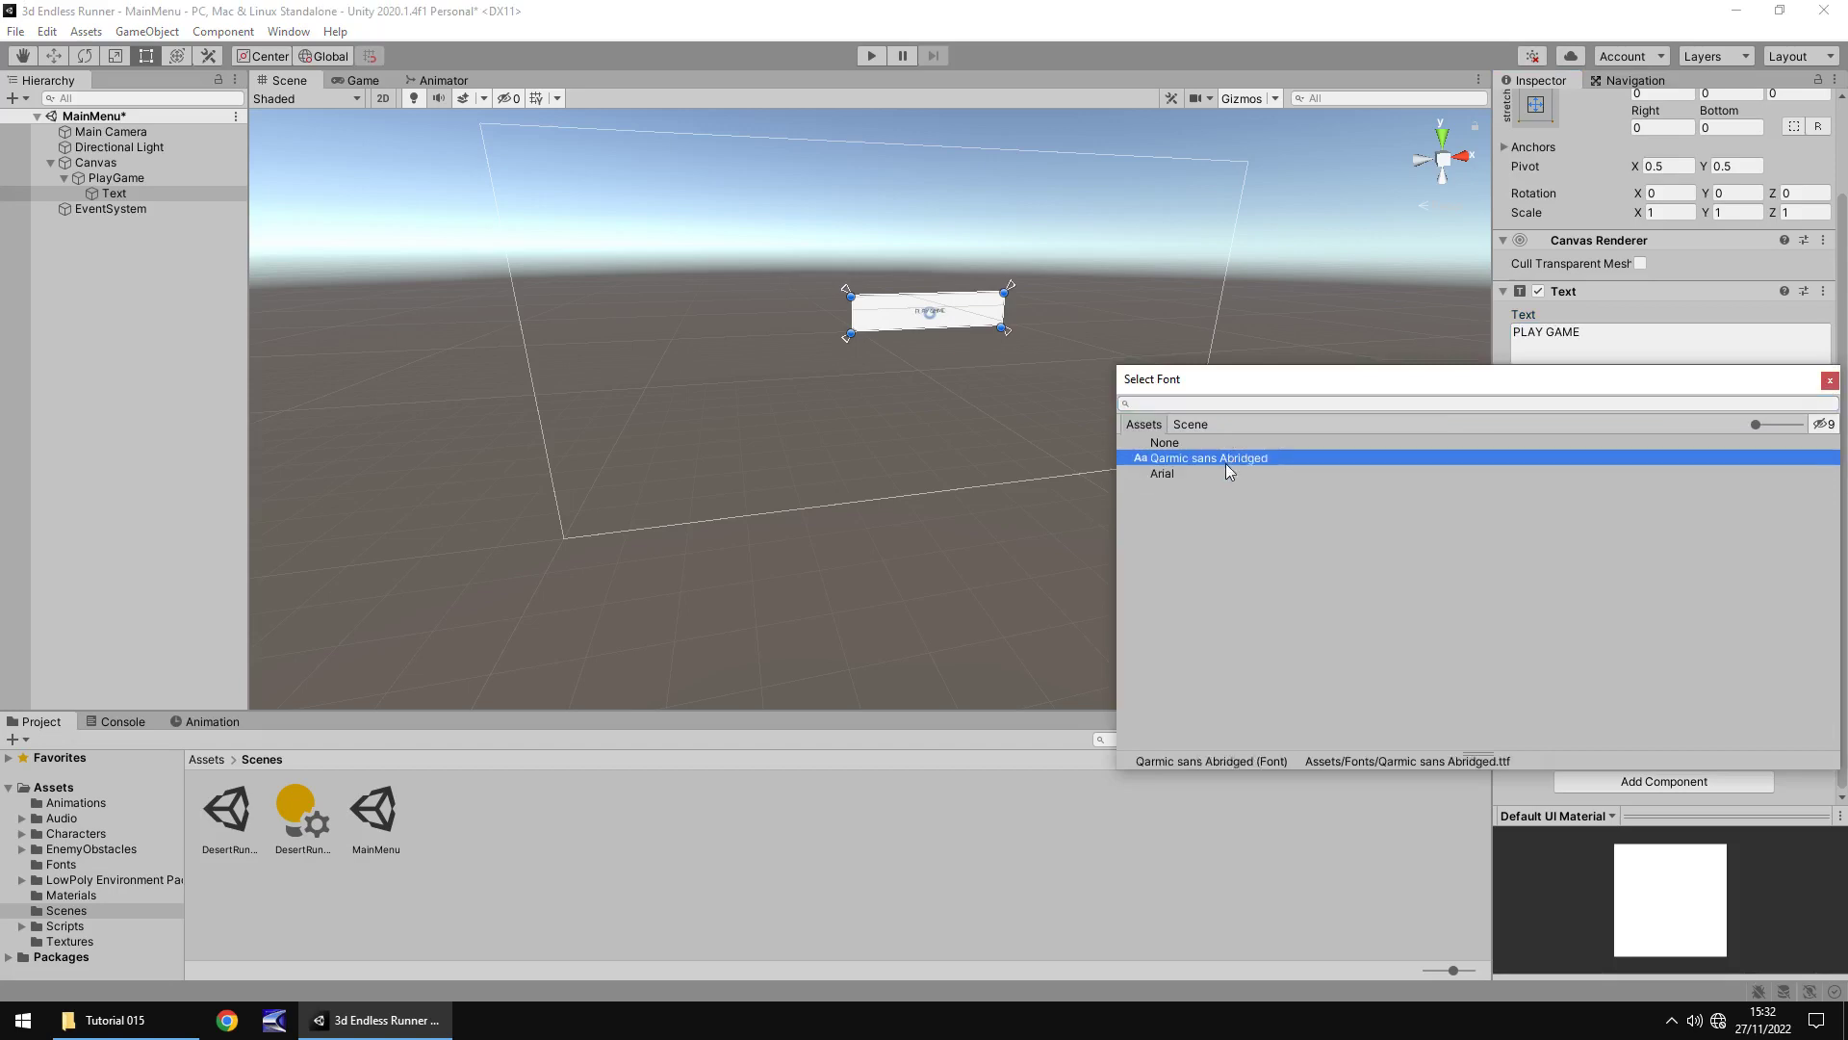
pyautogui.click(1830, 380)
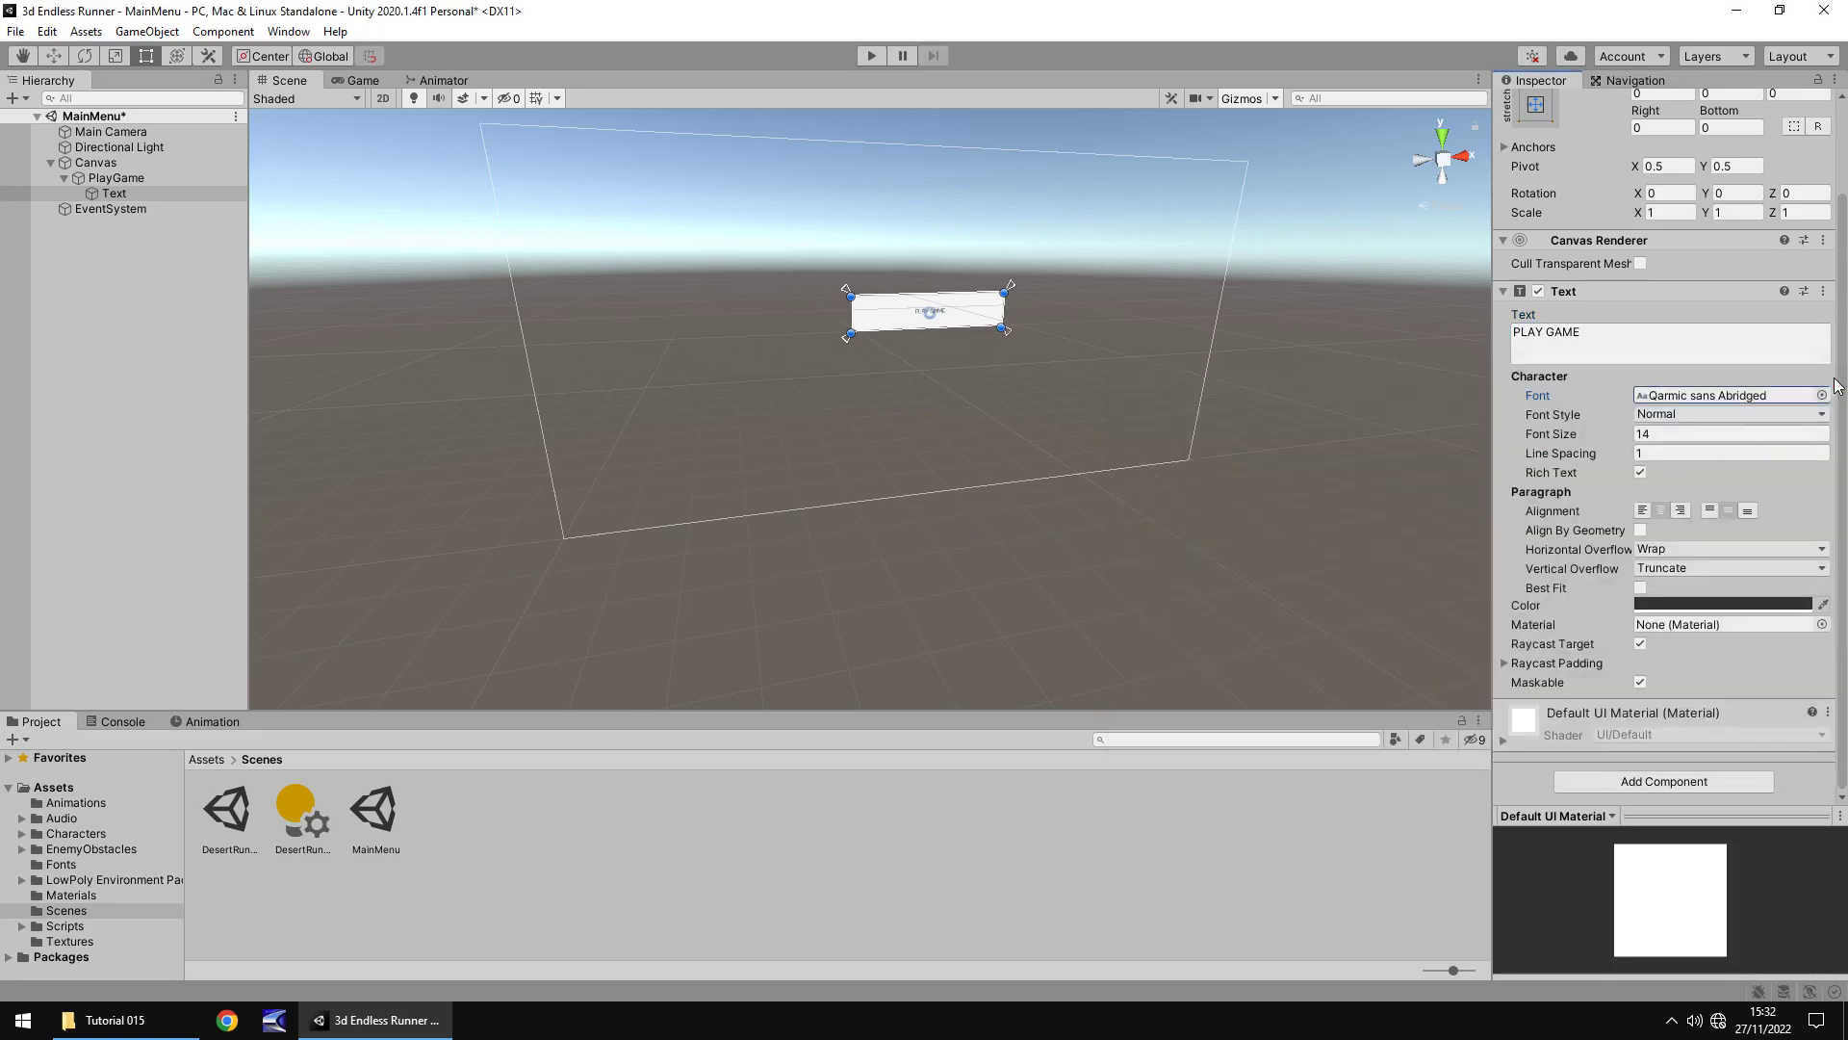
# - Make the label font size 46, white and Bold
pyautogui.click(1690, 433)
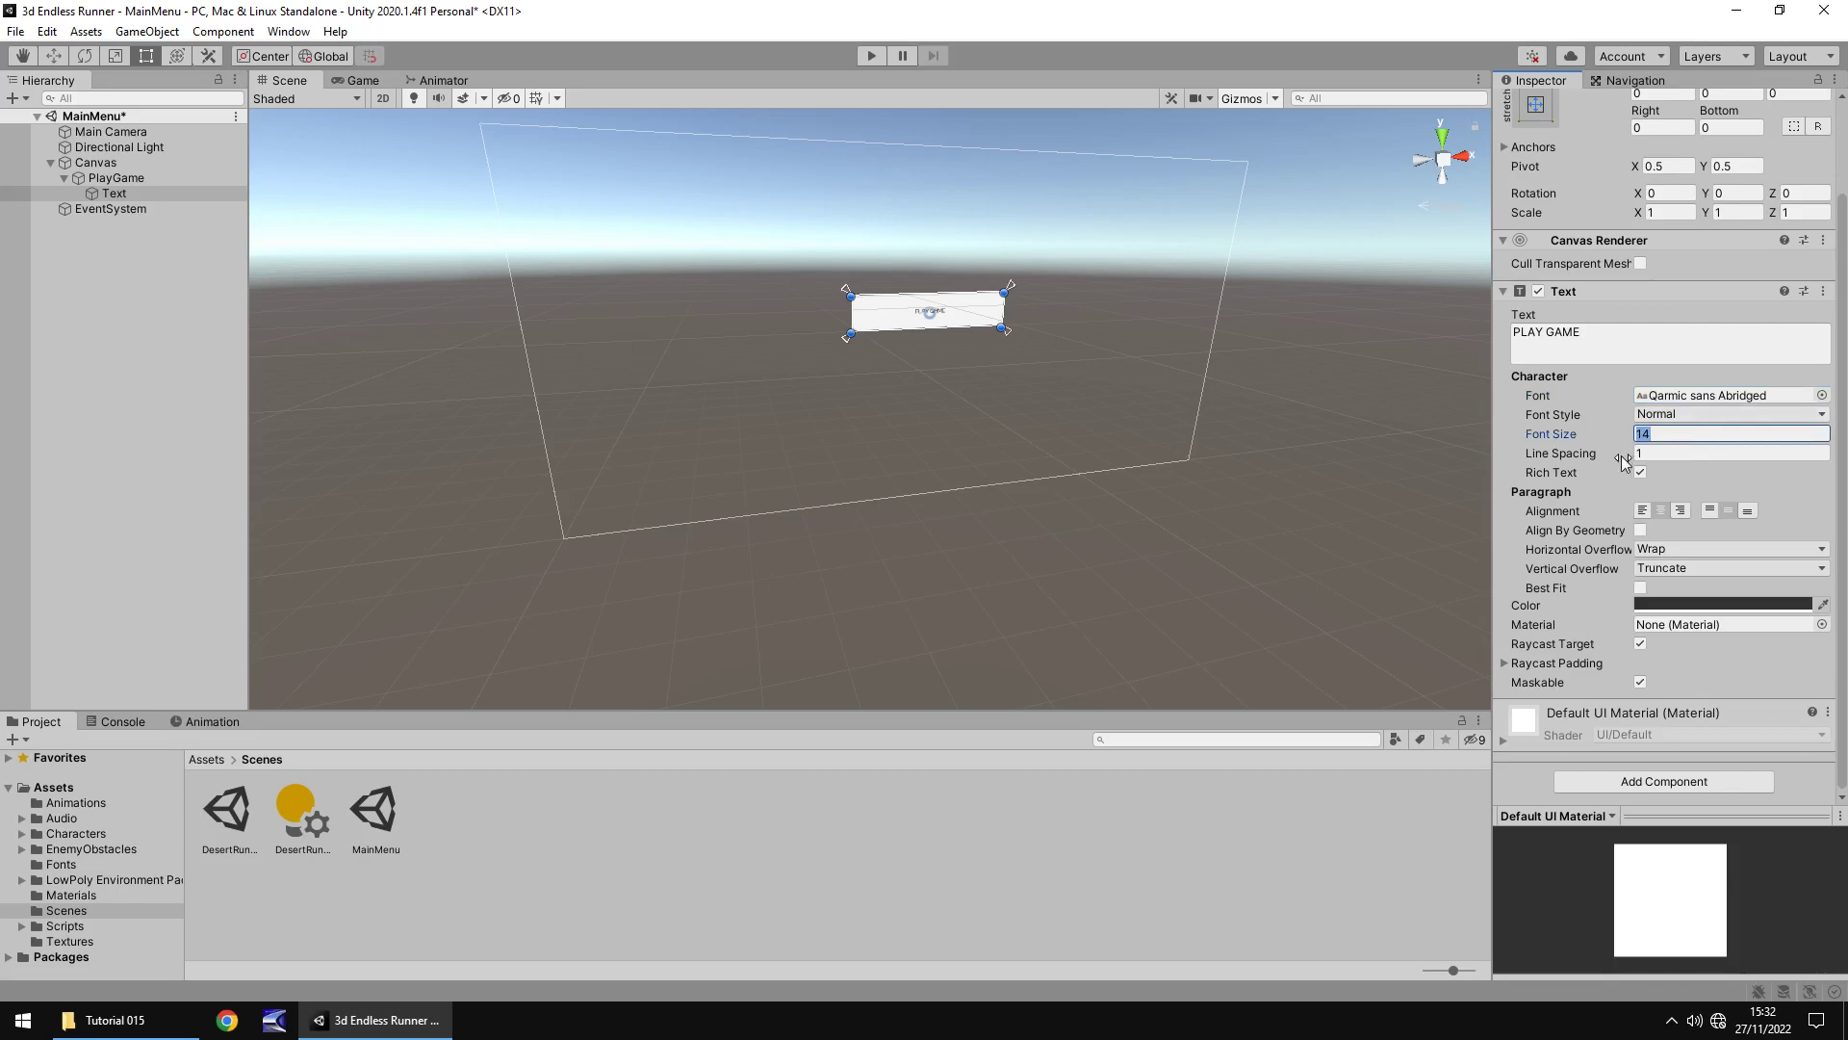
pyautogui.write('32')
pyautogui.press('Return')
pyautogui.write('46')
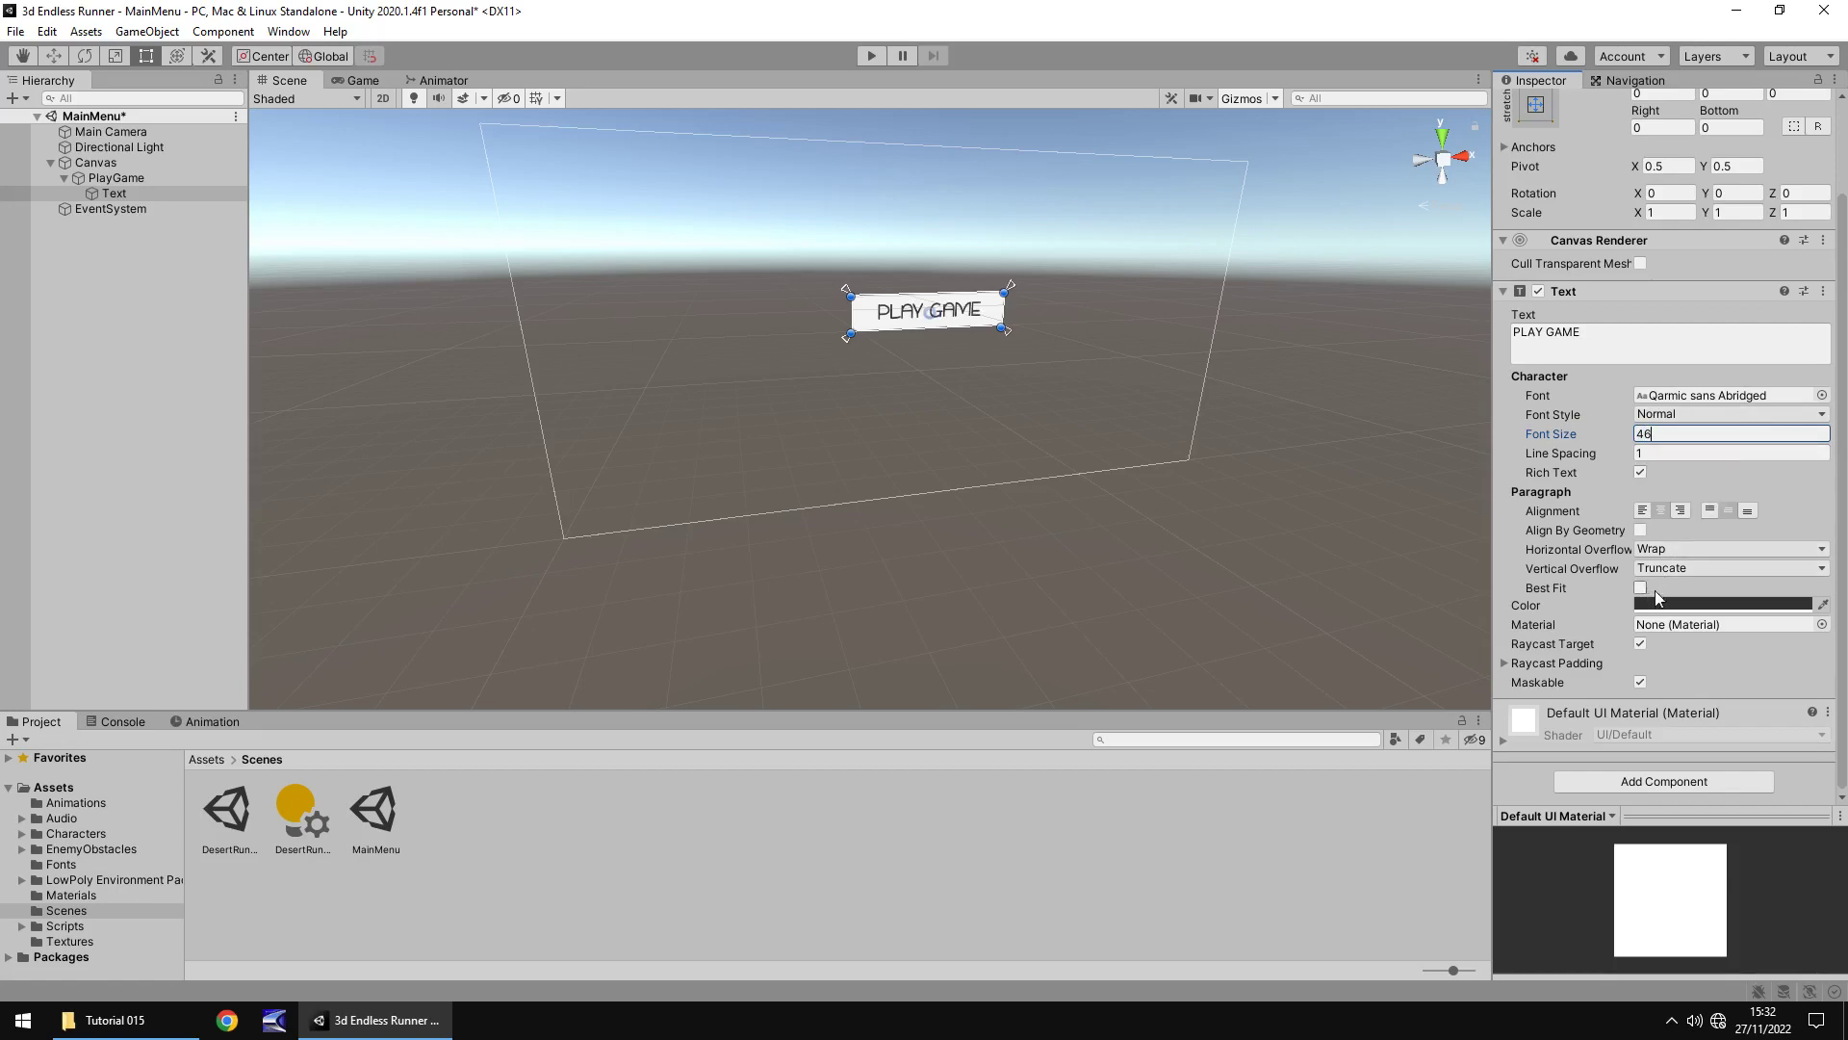
pyautogui.click(1694, 604)
pyautogui.moveTo(1702, 678); pyautogui.dragTo(1648, 633)
pyautogui.click(1830, 534)
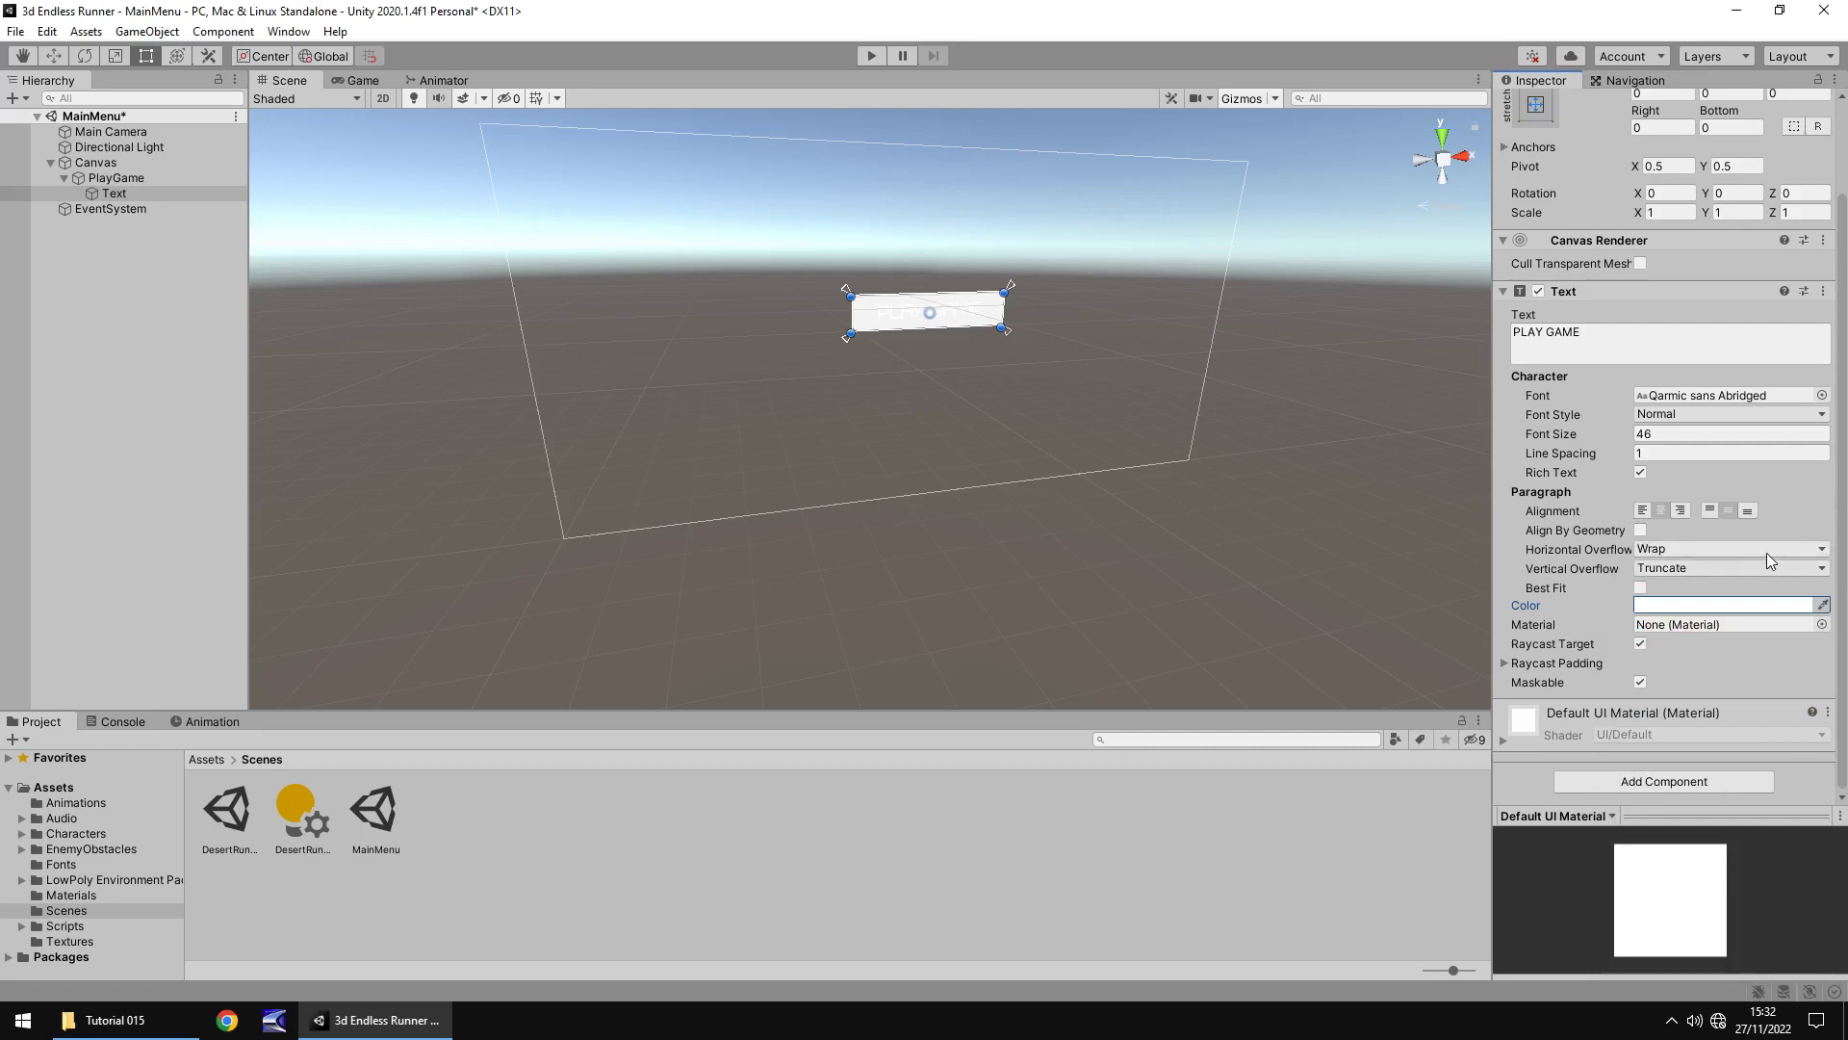
pyautogui.click(1804, 413)
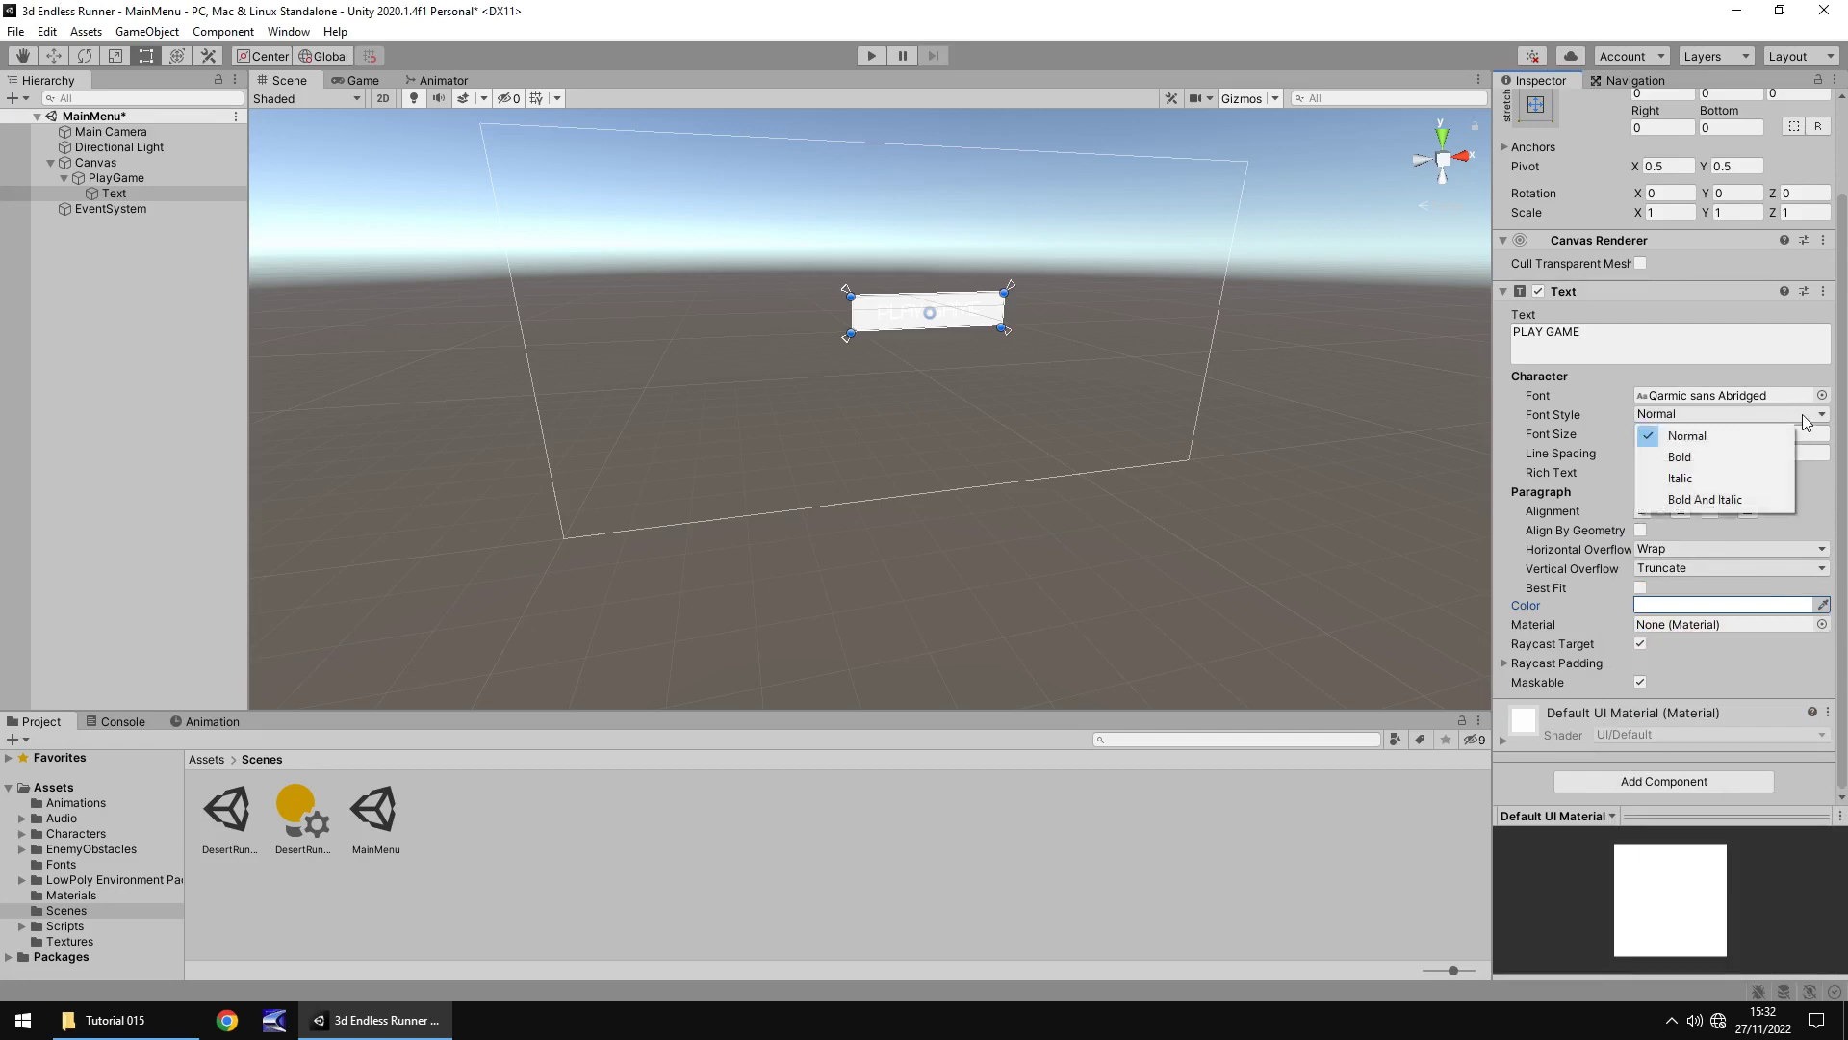
pyautogui.click(1712, 454)
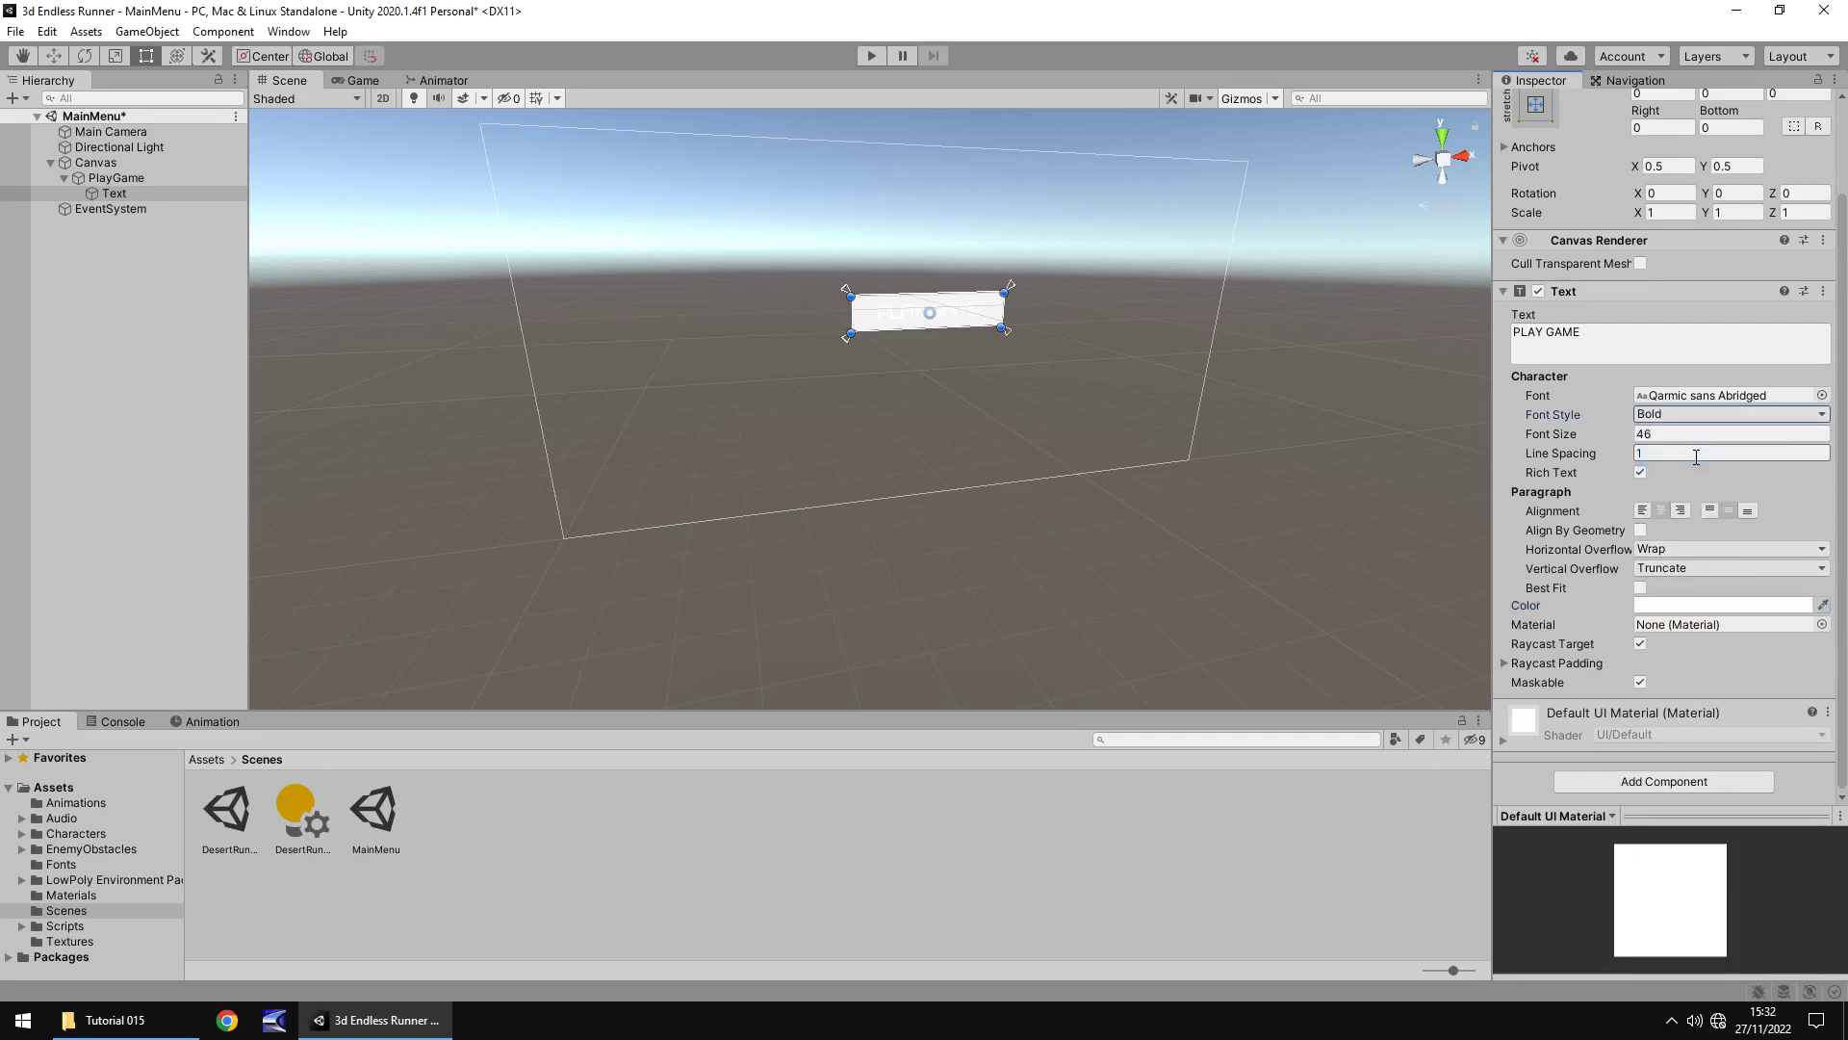
pyautogui.click(96, 177)
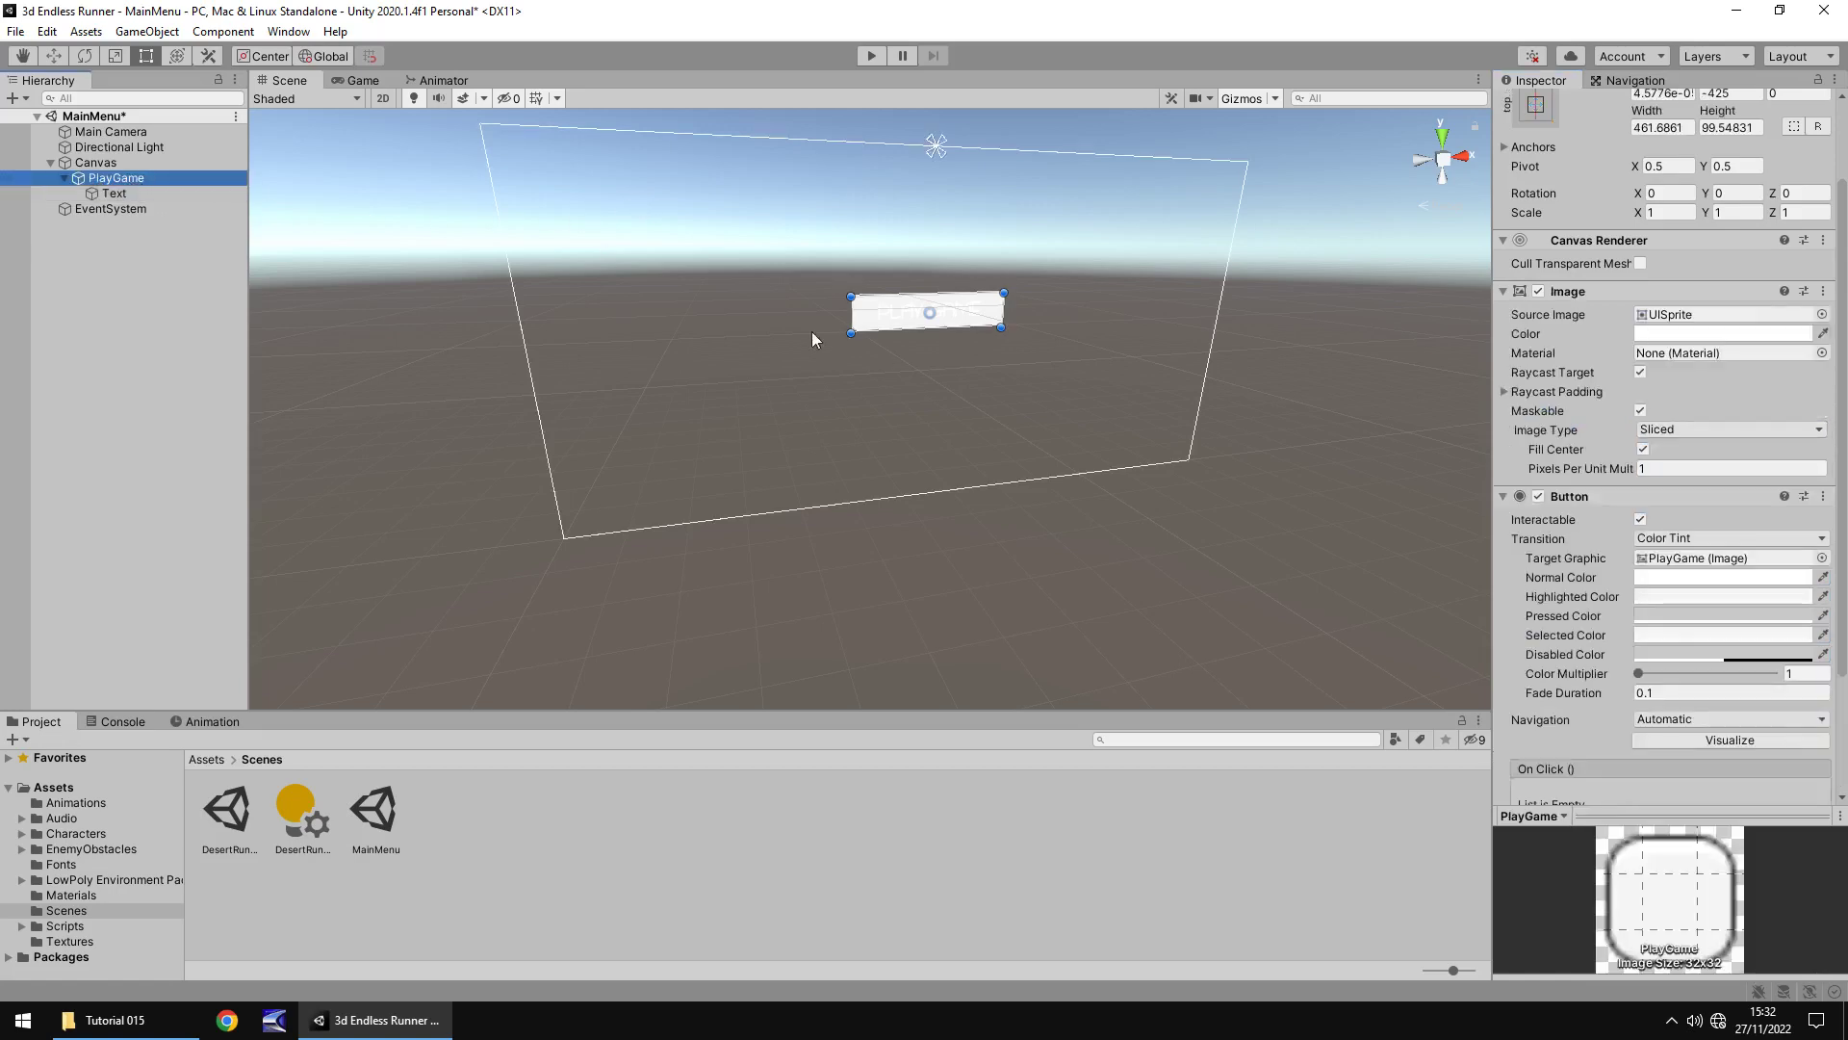